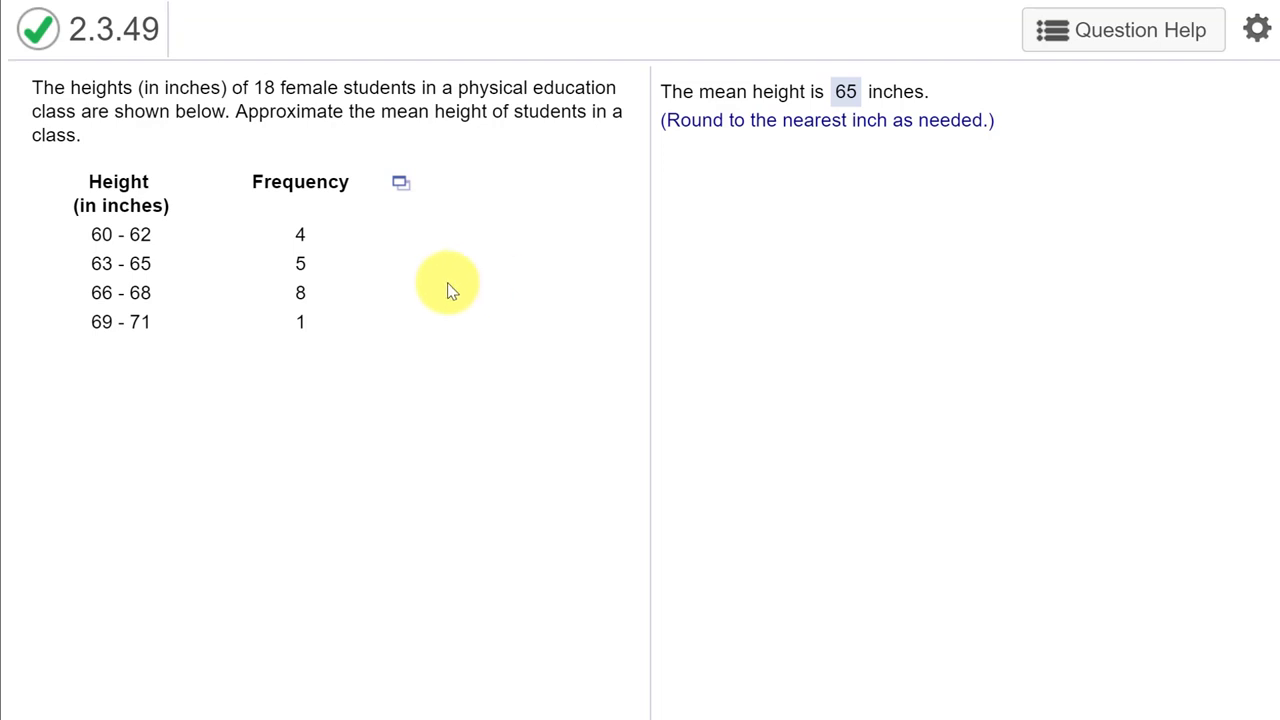
# Step: Copy the height and frequency table's data from the question to the clipboard as tab-delimited text
pyautogui.click(400, 186)
pyautogui.scroll(-2, 500, 234)
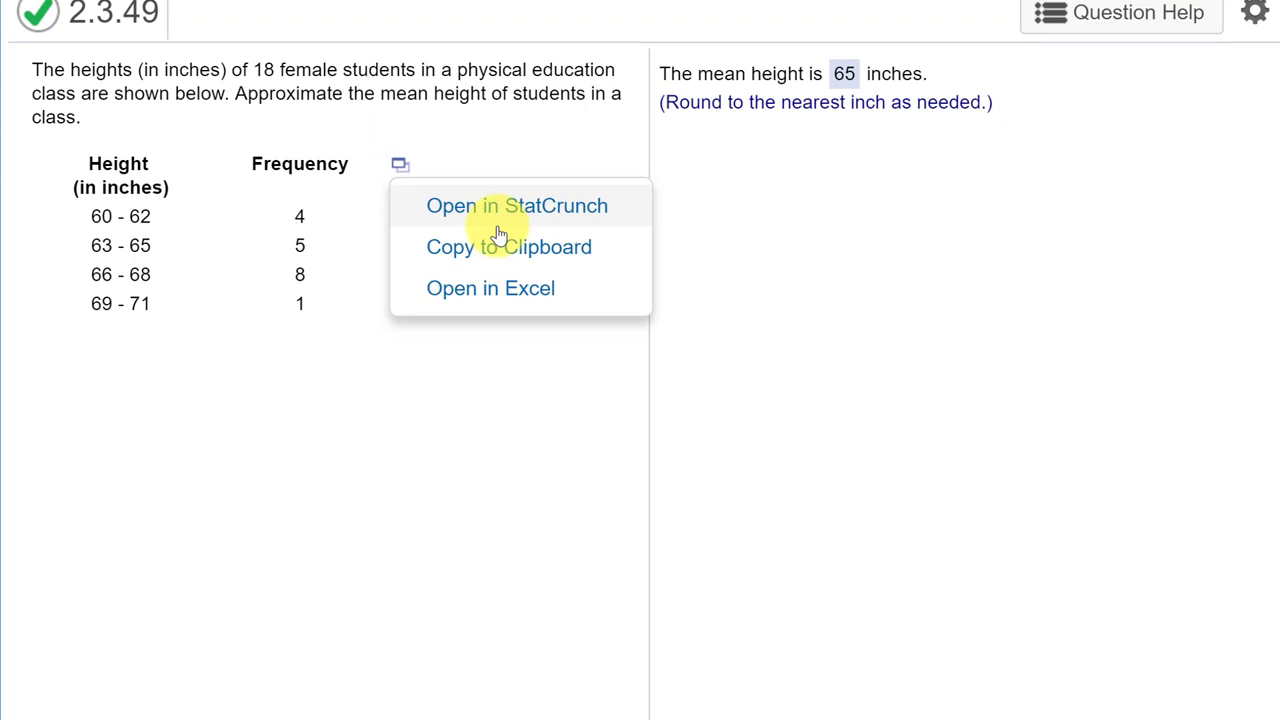
pyautogui.click(489, 109)
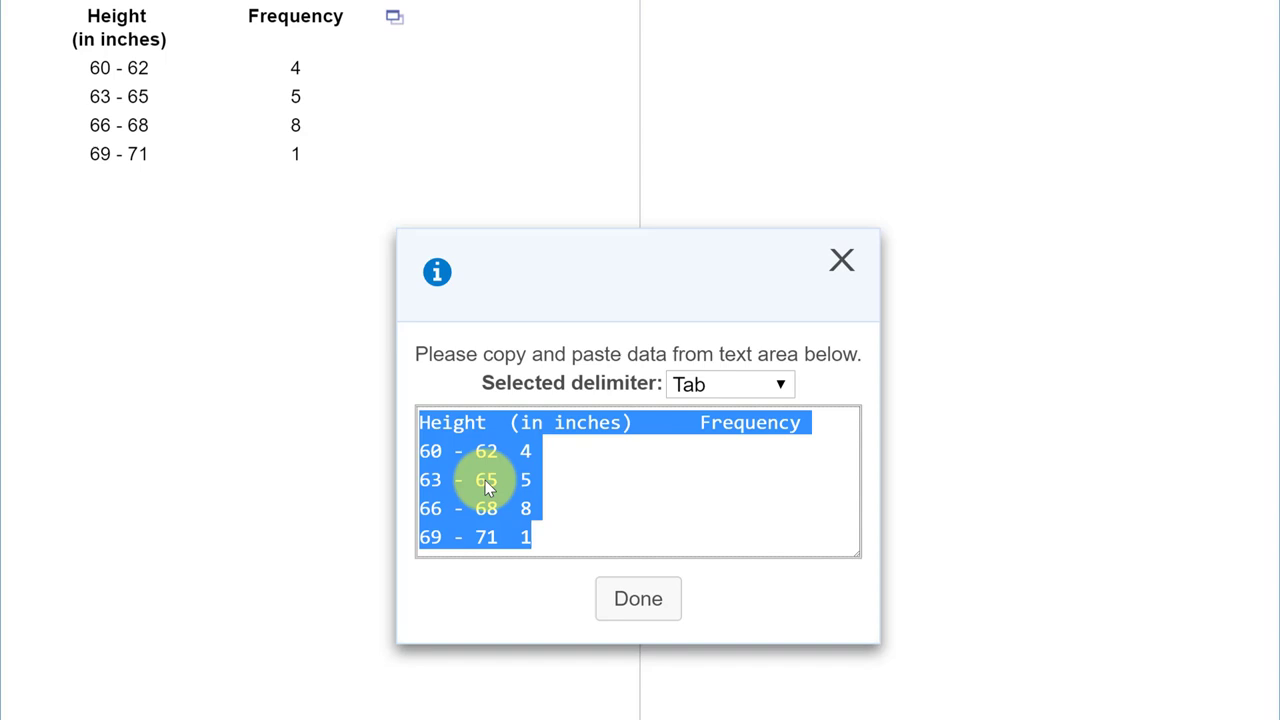
pyautogui.hotkey('ctrl', 'c')
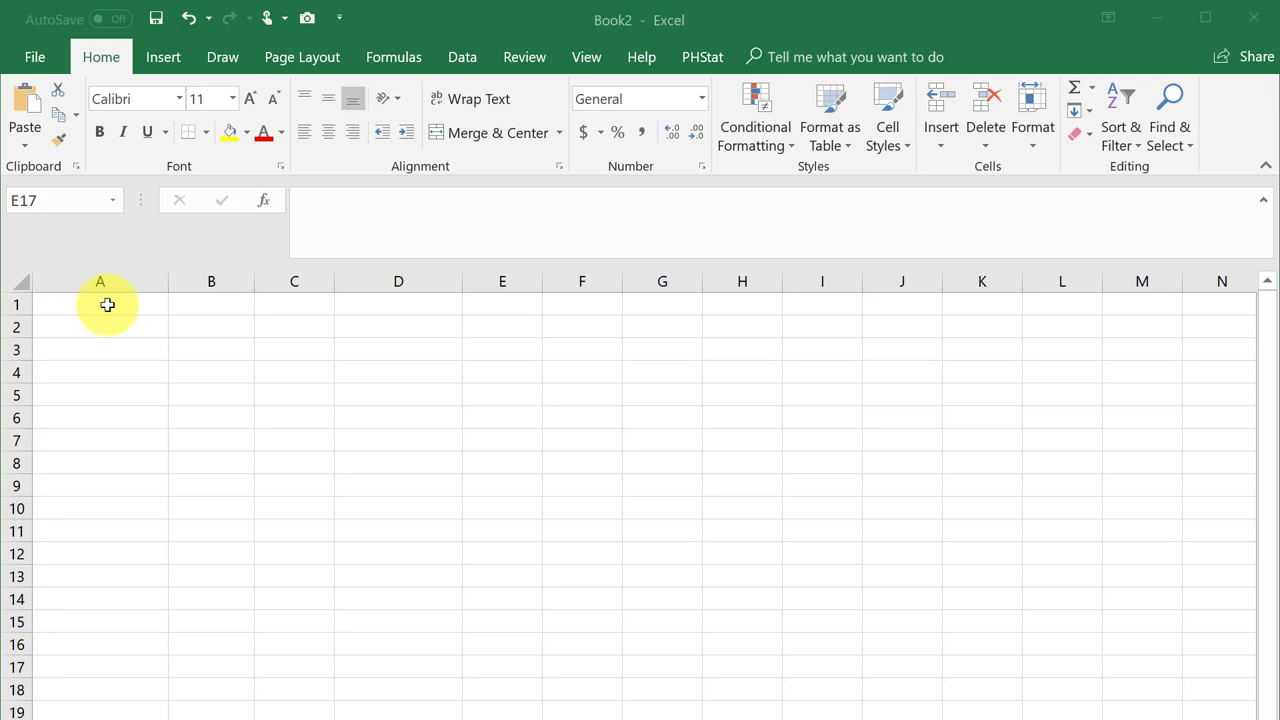
# Step: Switch to Excel and paste the copied height and frequency table into the blank sheet starting at cell A1
pyautogui.click(107, 305)
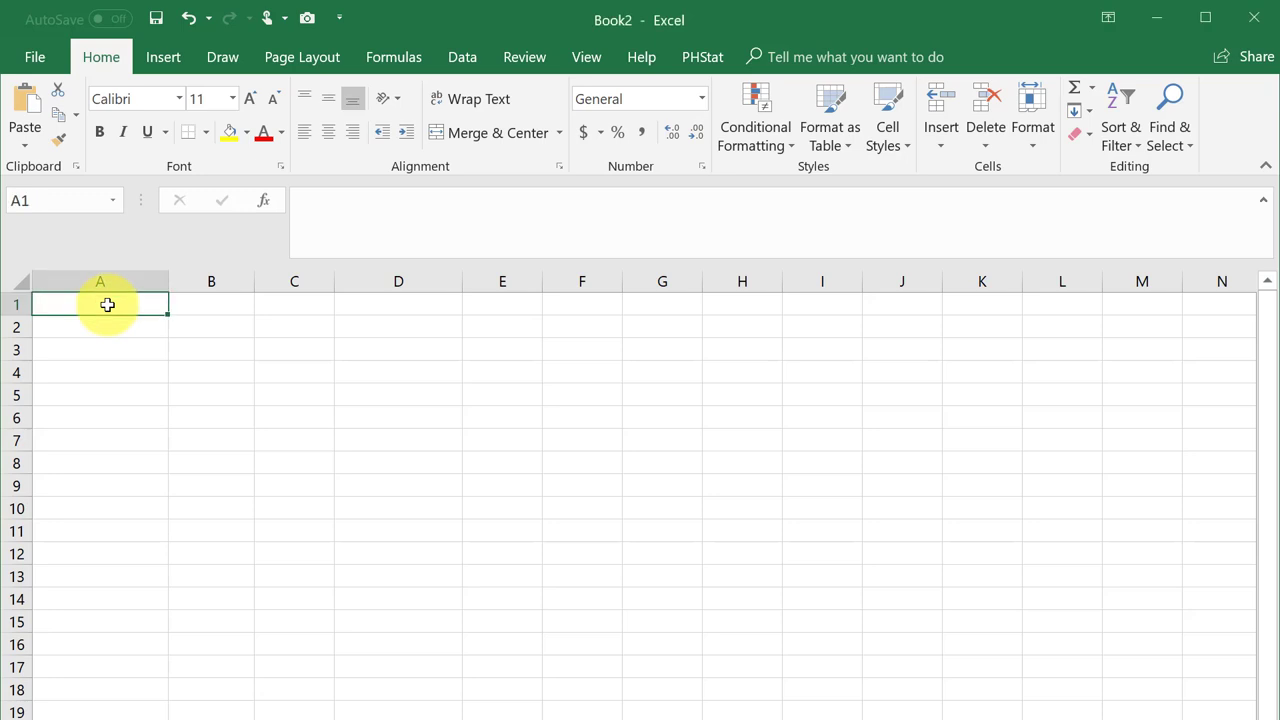
pyautogui.rightClick(107, 305)
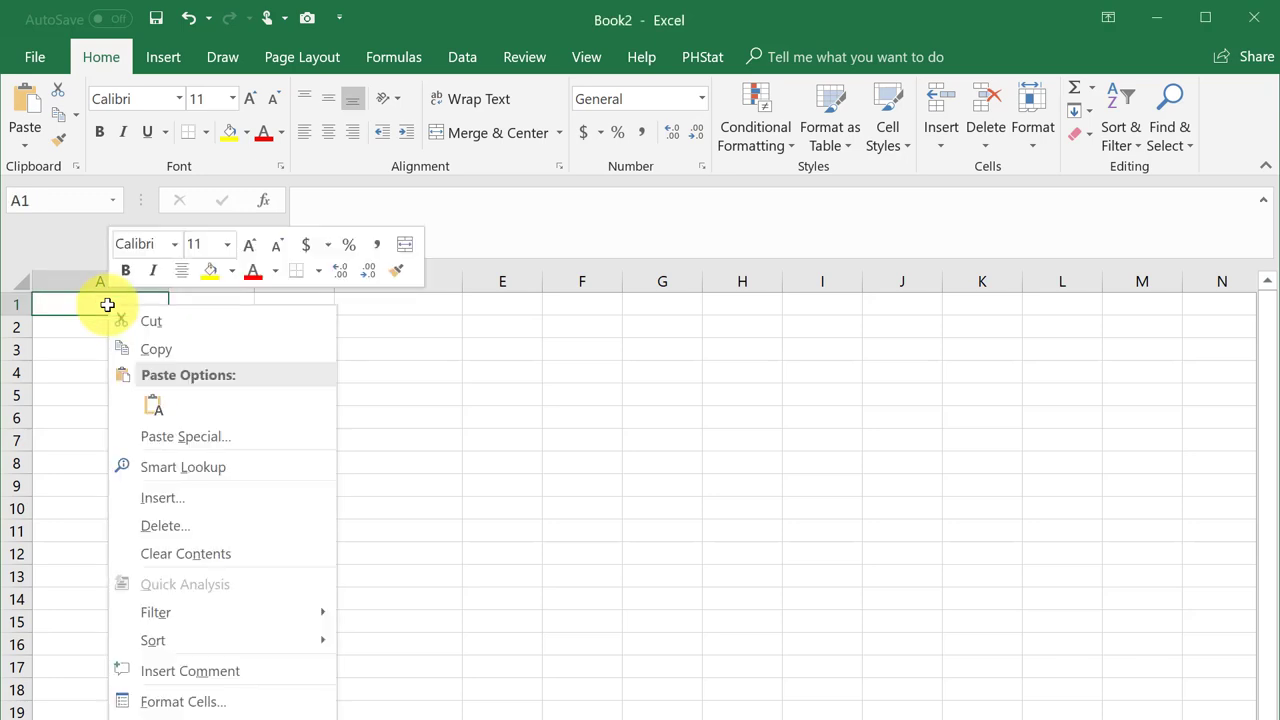
pyautogui.click(155, 406)
pyautogui.click(177, 531)
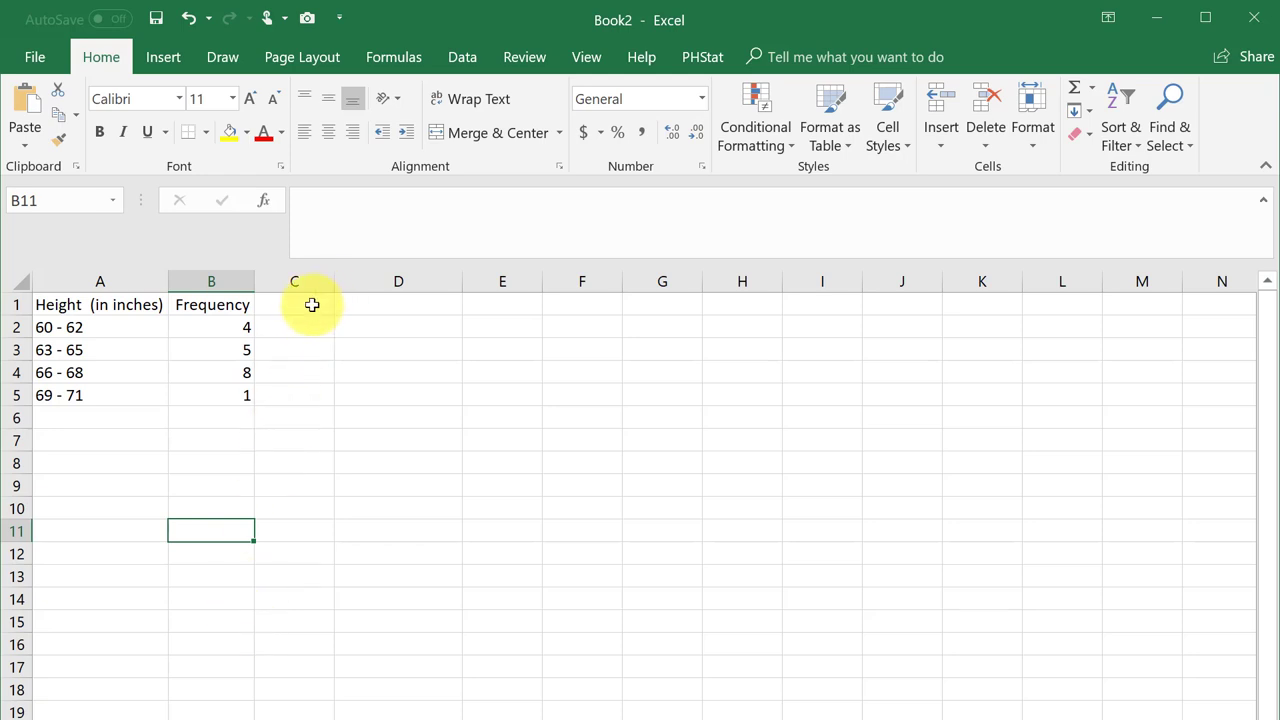
# Step: Enter the column heading "Midpoints" in cell C1
pyautogui.click(310, 304)
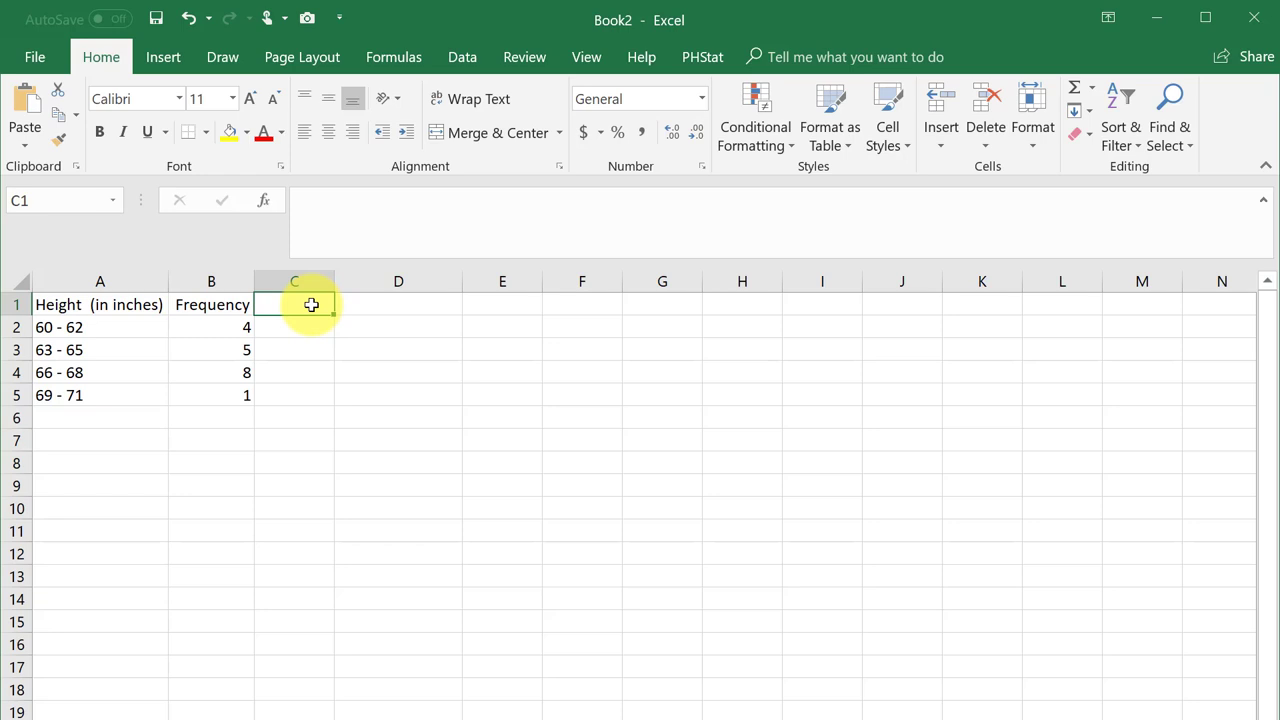
pyautogui.doubleClick(311, 304)
pyautogui.write('Midpo')
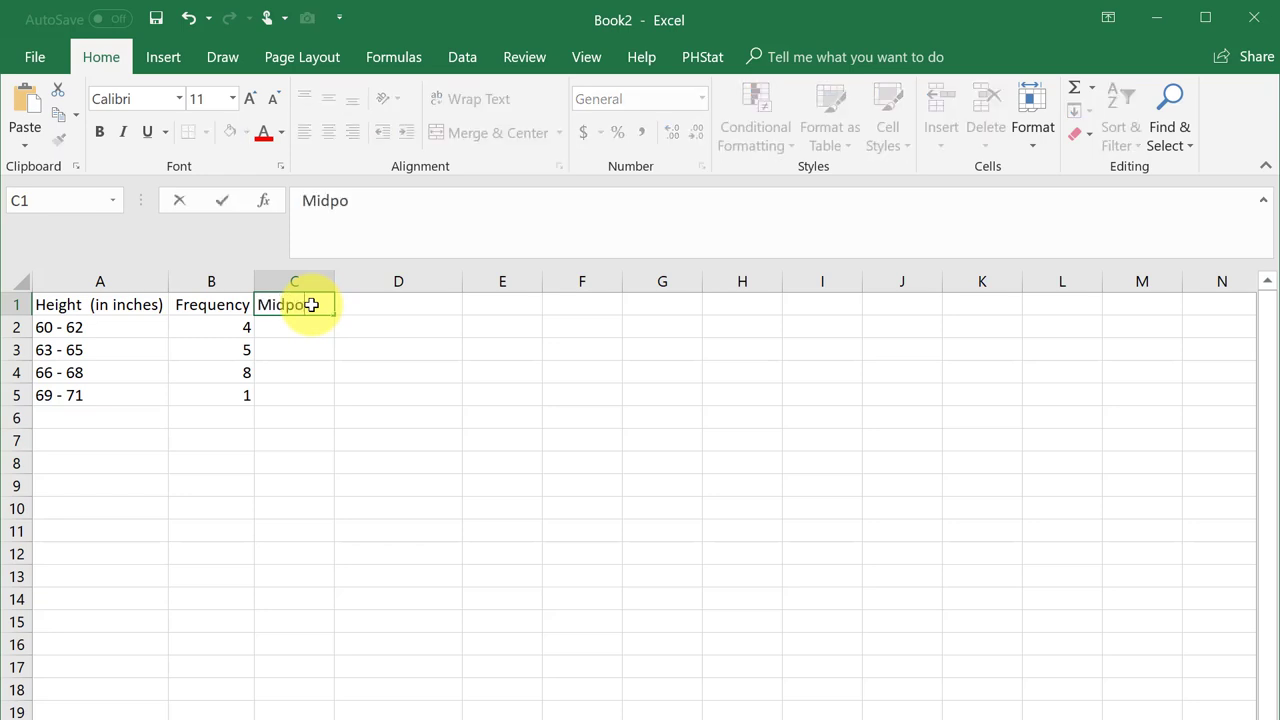
pyautogui.write('ints')
# Step: Fill in the class midpoints 61, 64, 67 and 70 in cells C2 through C5
pyautogui.click(314, 331)
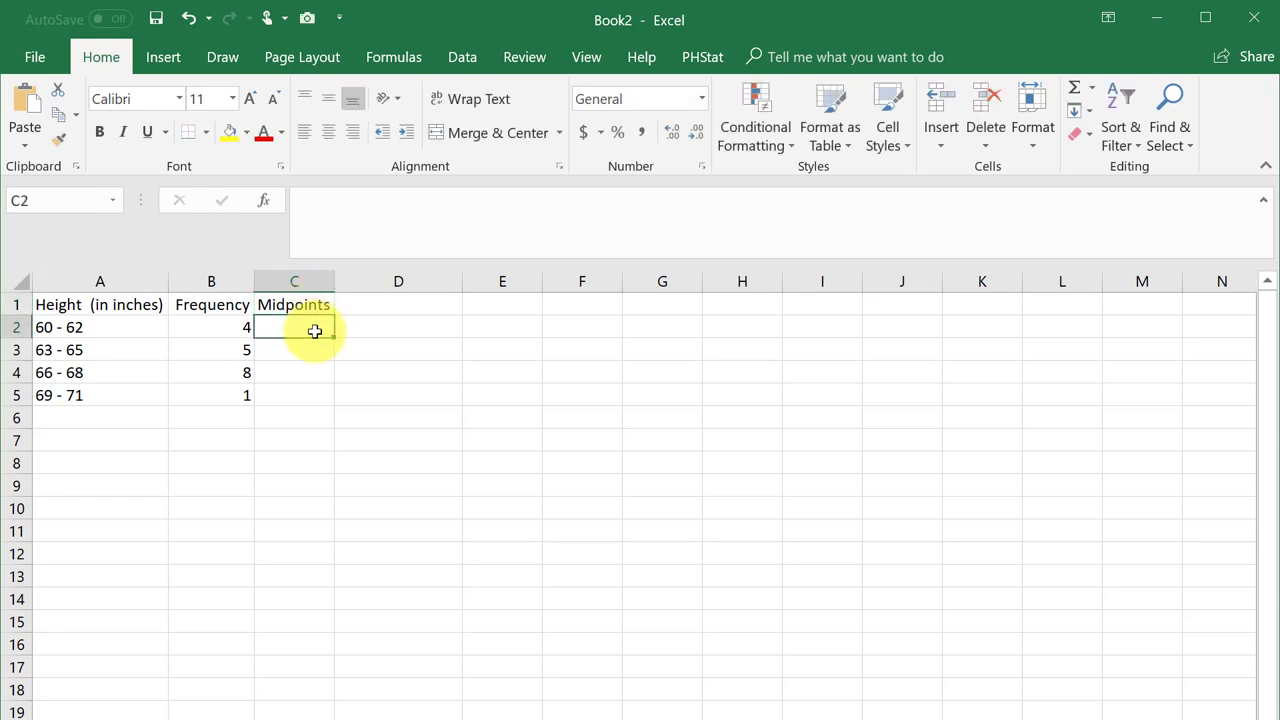
pyautogui.write('61')
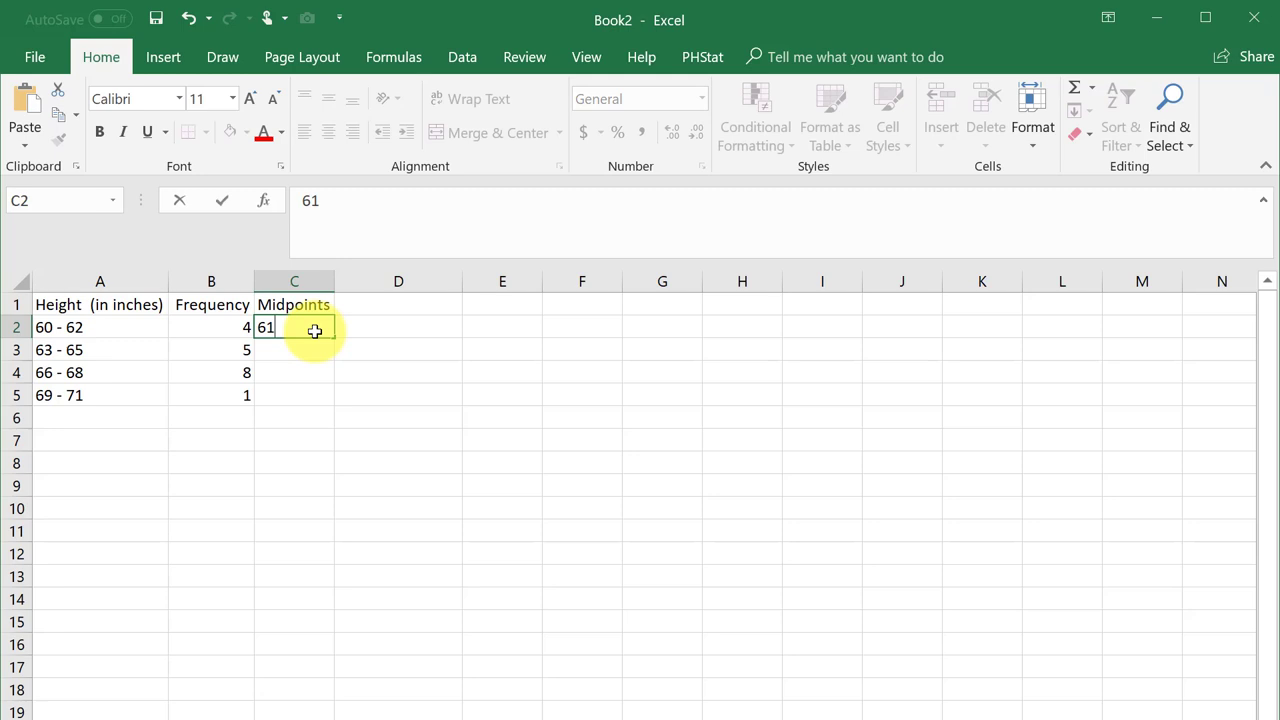
pyautogui.press('Return')
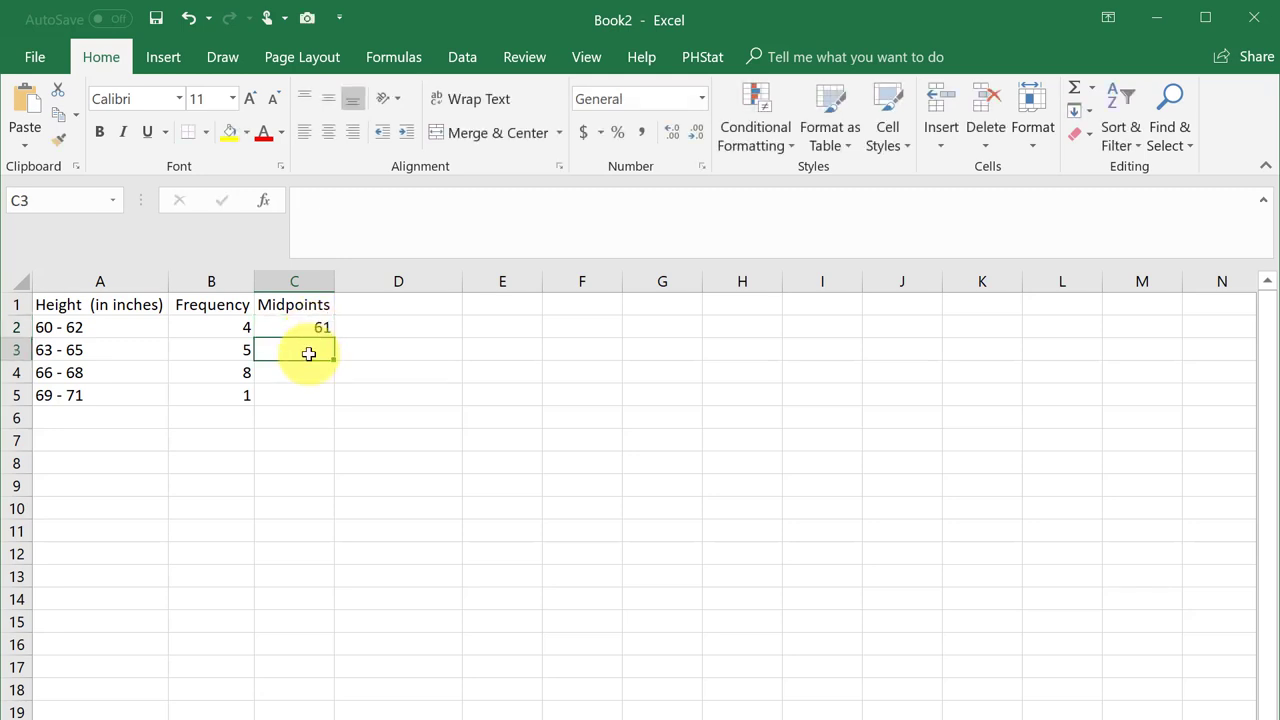
pyautogui.write('64')
pyautogui.press('Return')
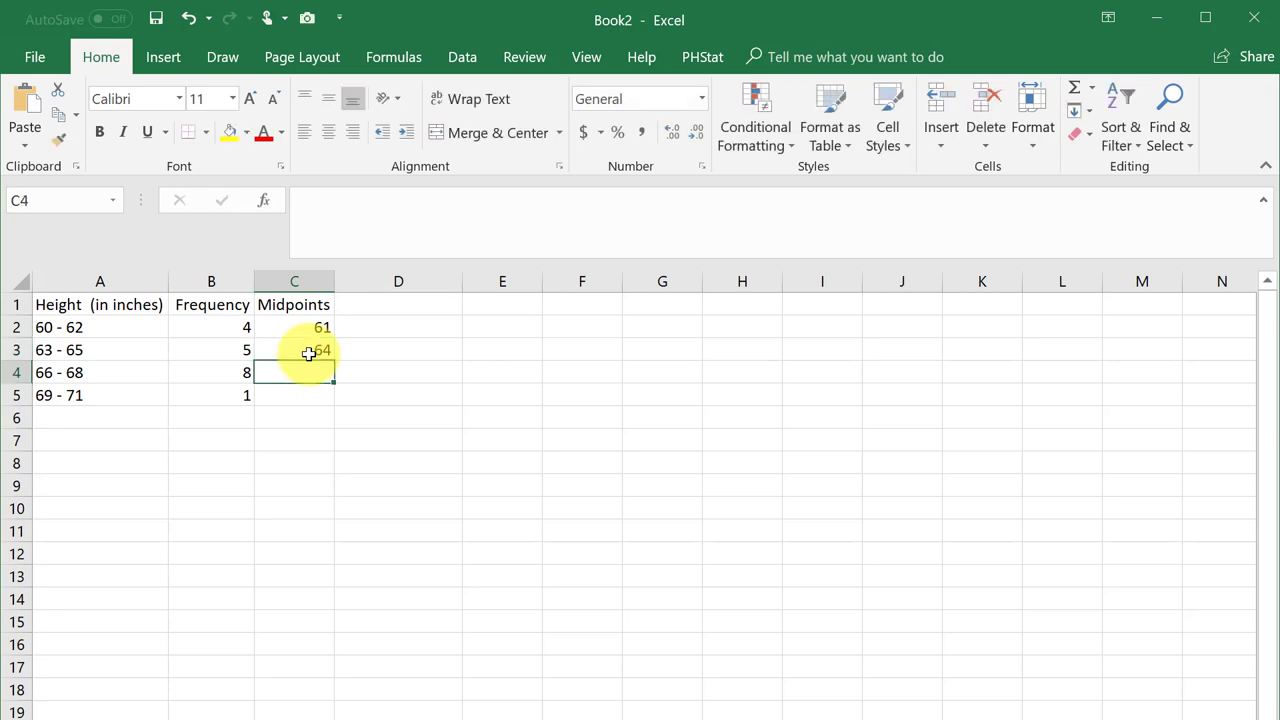
pyautogui.write('67')
pyautogui.press('Return')
pyautogui.write('70')
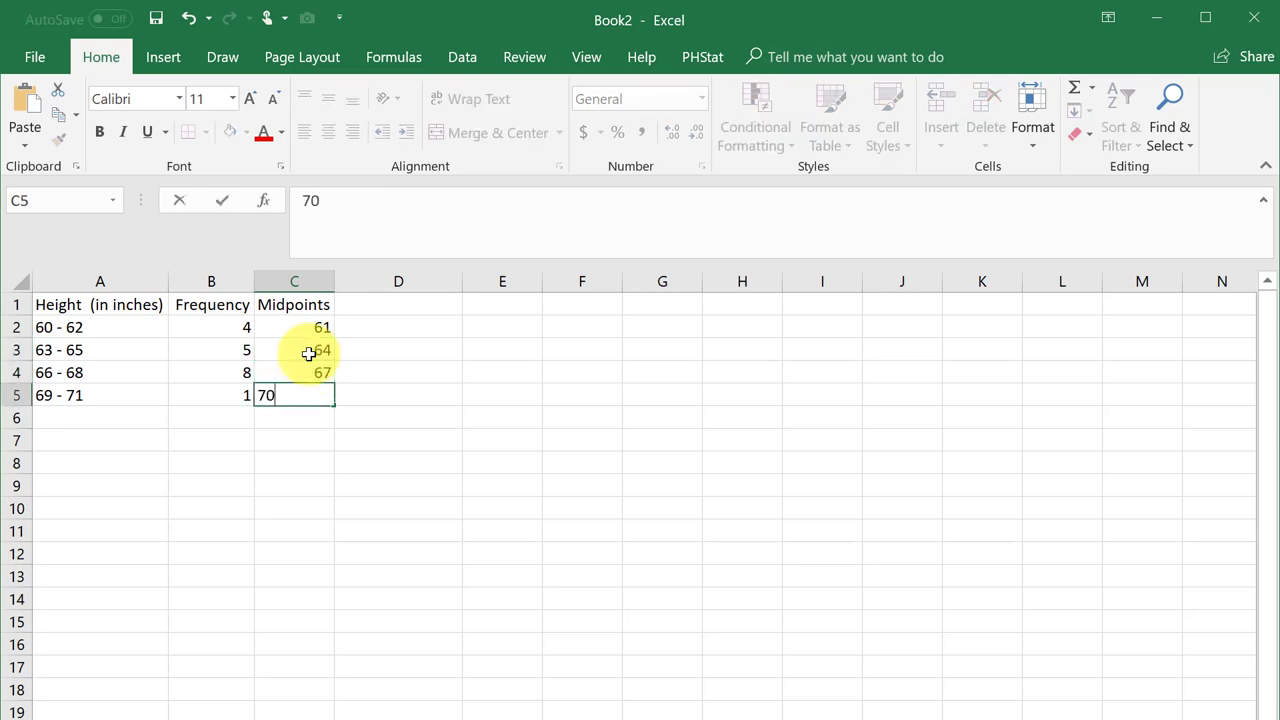
pyautogui.press('Return')
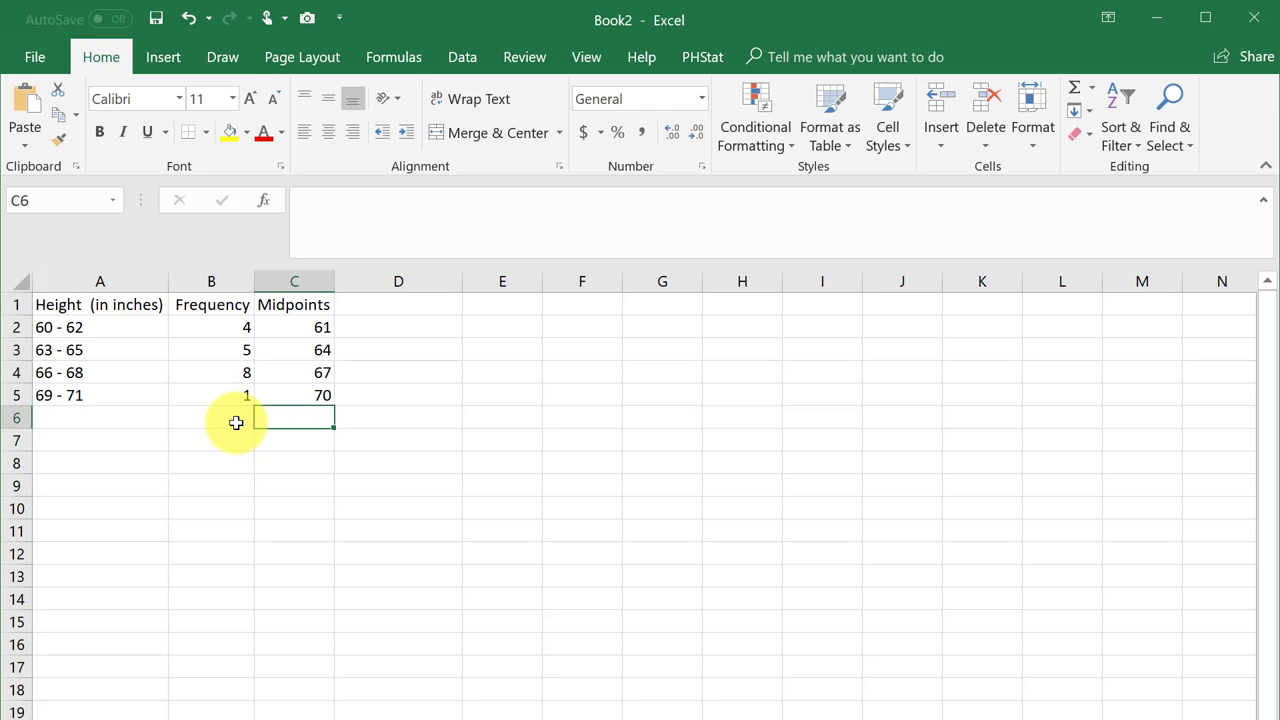
# Step: Total the frequencies in cell B6 with a SUM formula over B2:B5
pyautogui.click(236, 423)
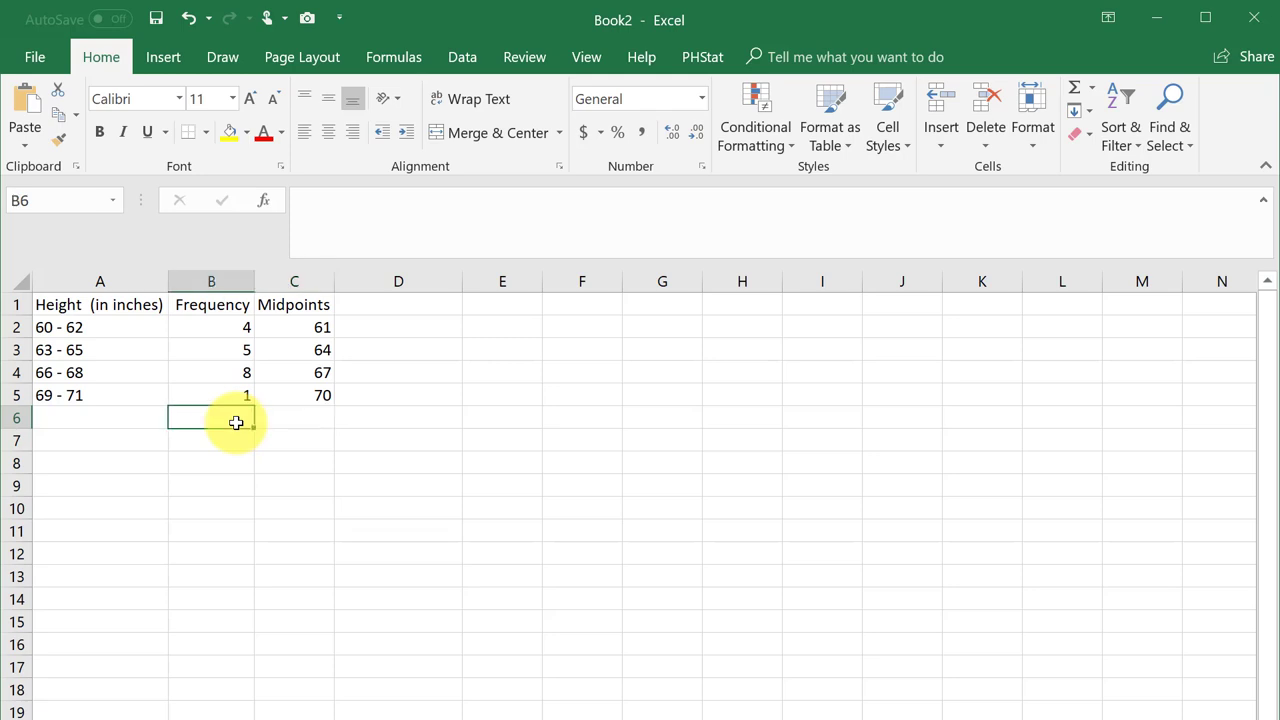
pyautogui.write('=sum')
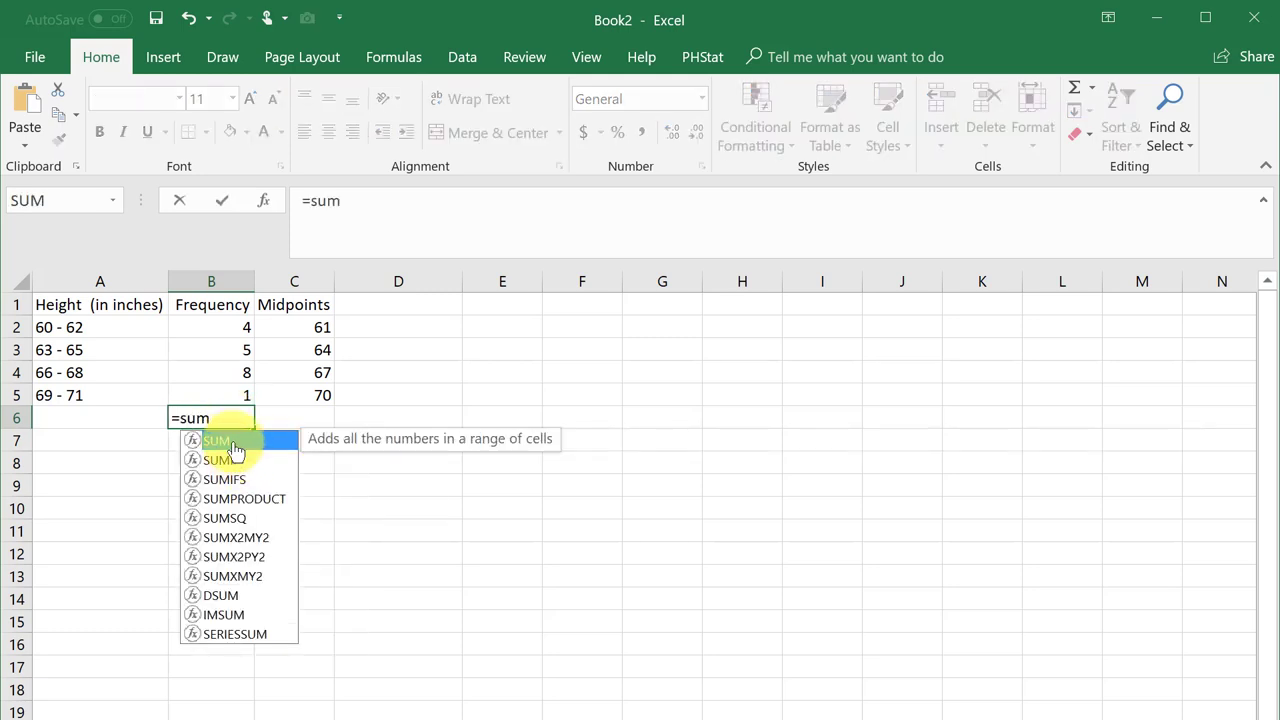
pyautogui.doubleClick(236, 448)
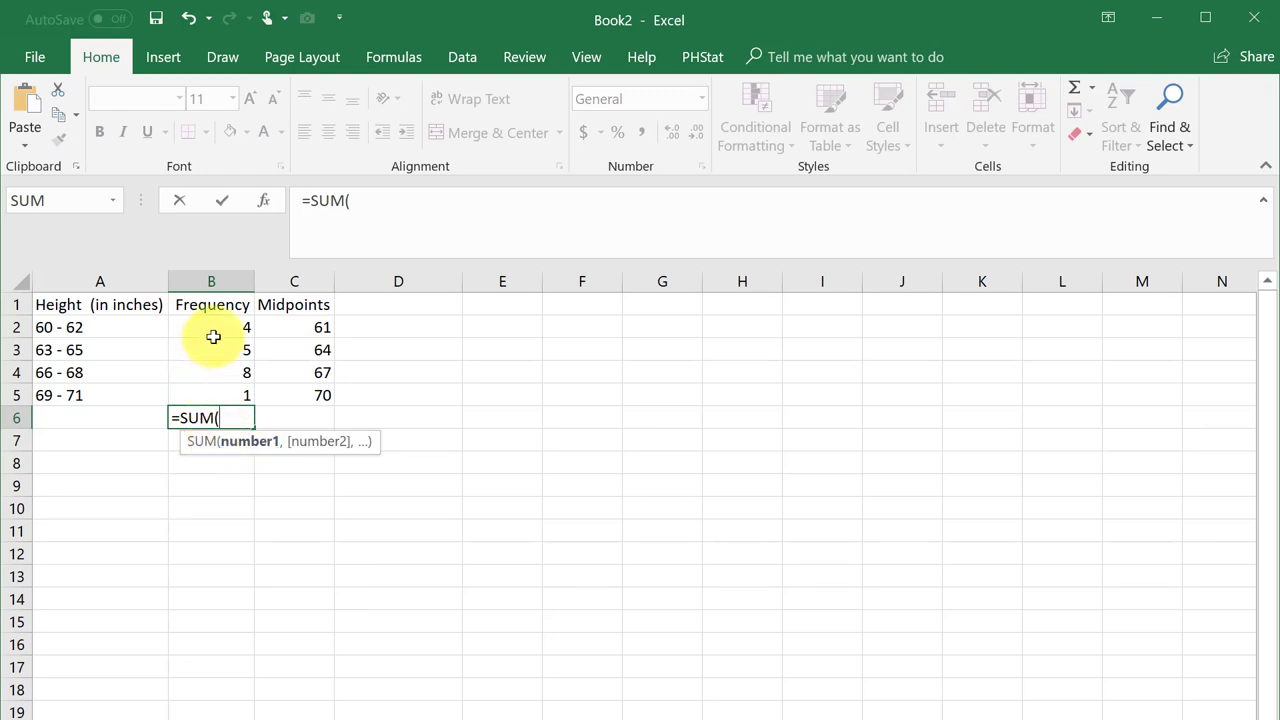
pyautogui.moveTo(211, 327); pyautogui.dragTo(214, 404)
pyautogui.press('Return')
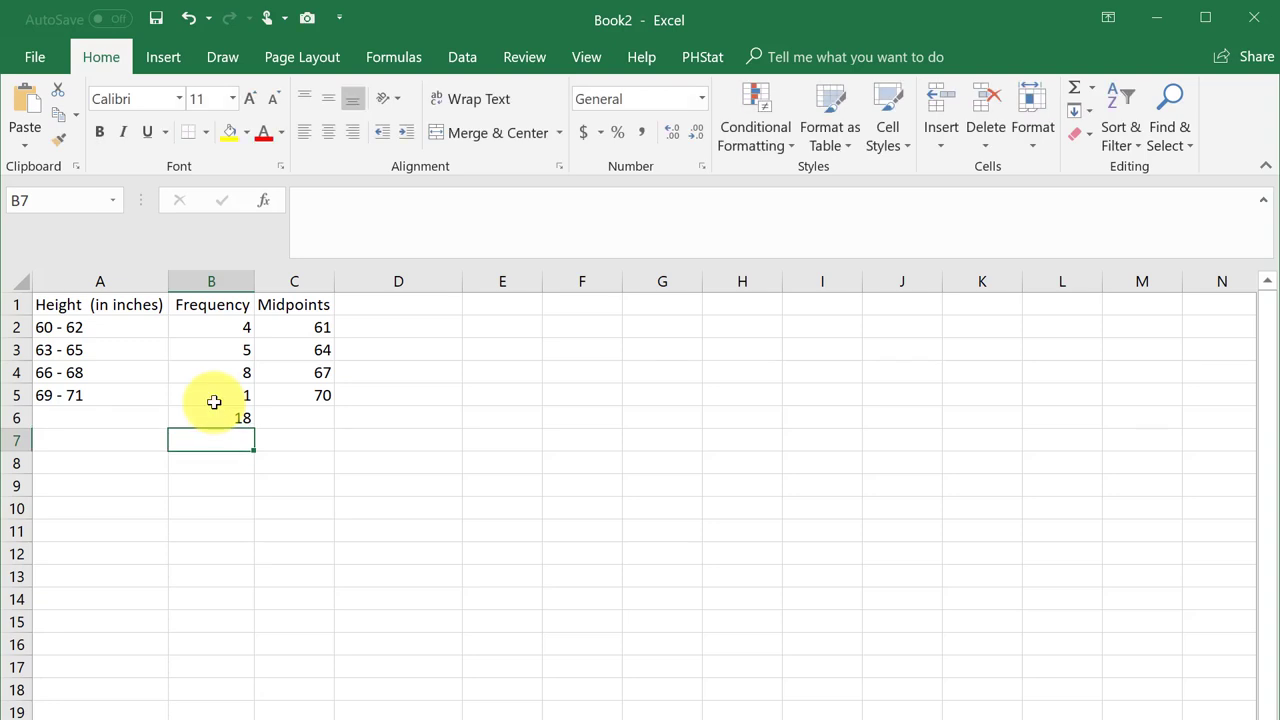
# Step: Enter the column heading "Weighted Values" in cell D1
pyautogui.click(408, 304)
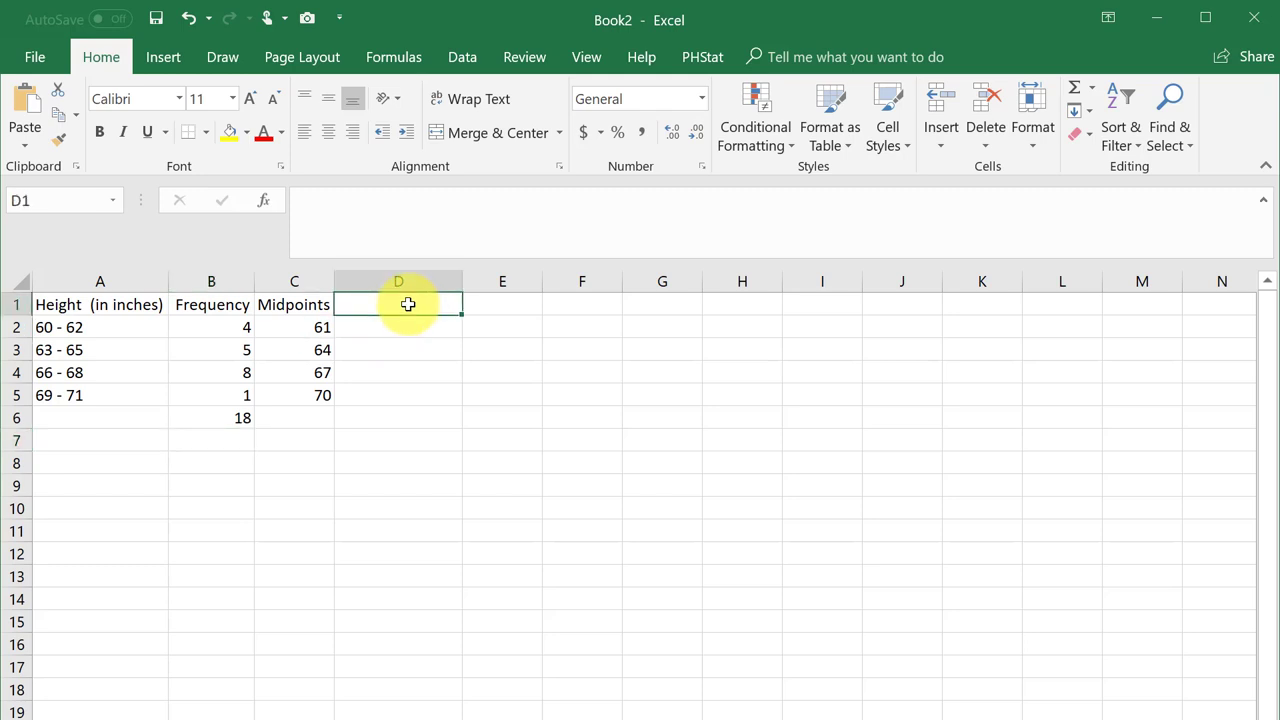
pyautogui.write('Weighte')
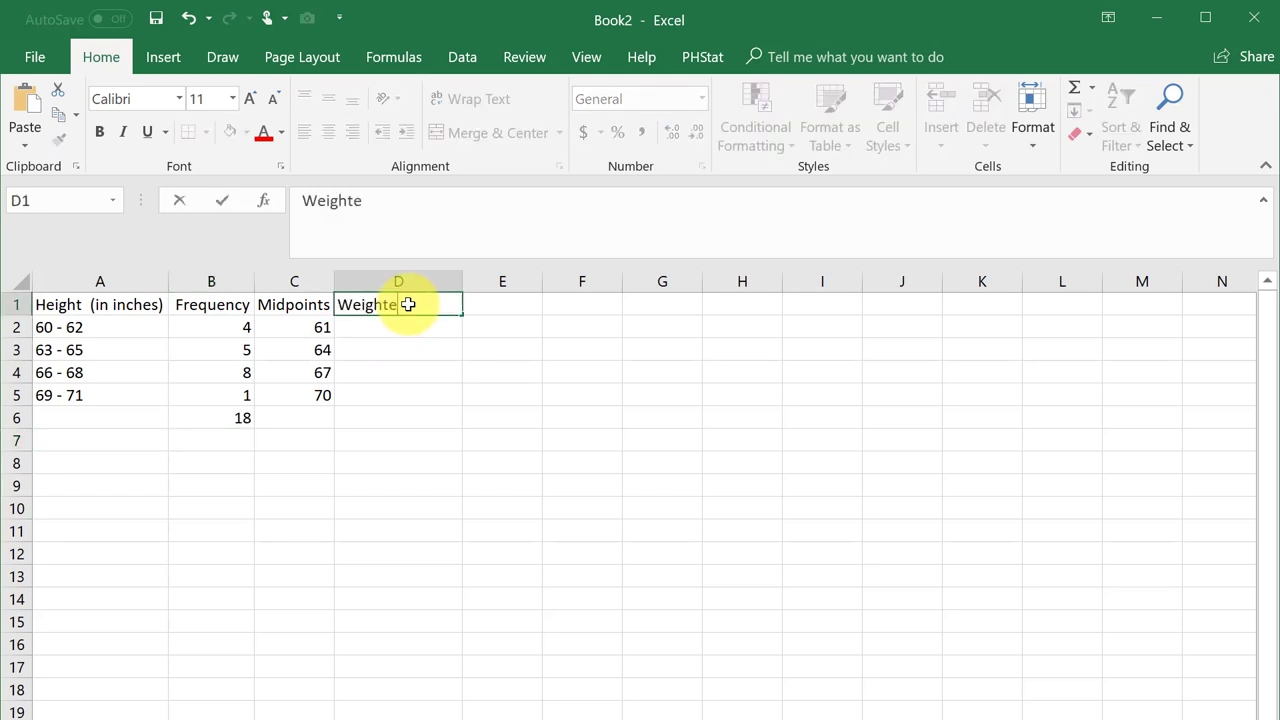
pyautogui.write('d Values')
pyautogui.hotkey('ctrl', 'Return')
# Step: Multiply frequency by midpoint with =B2*C2 in cell D2 and fill the formula down to D5
pyautogui.click(405, 324)
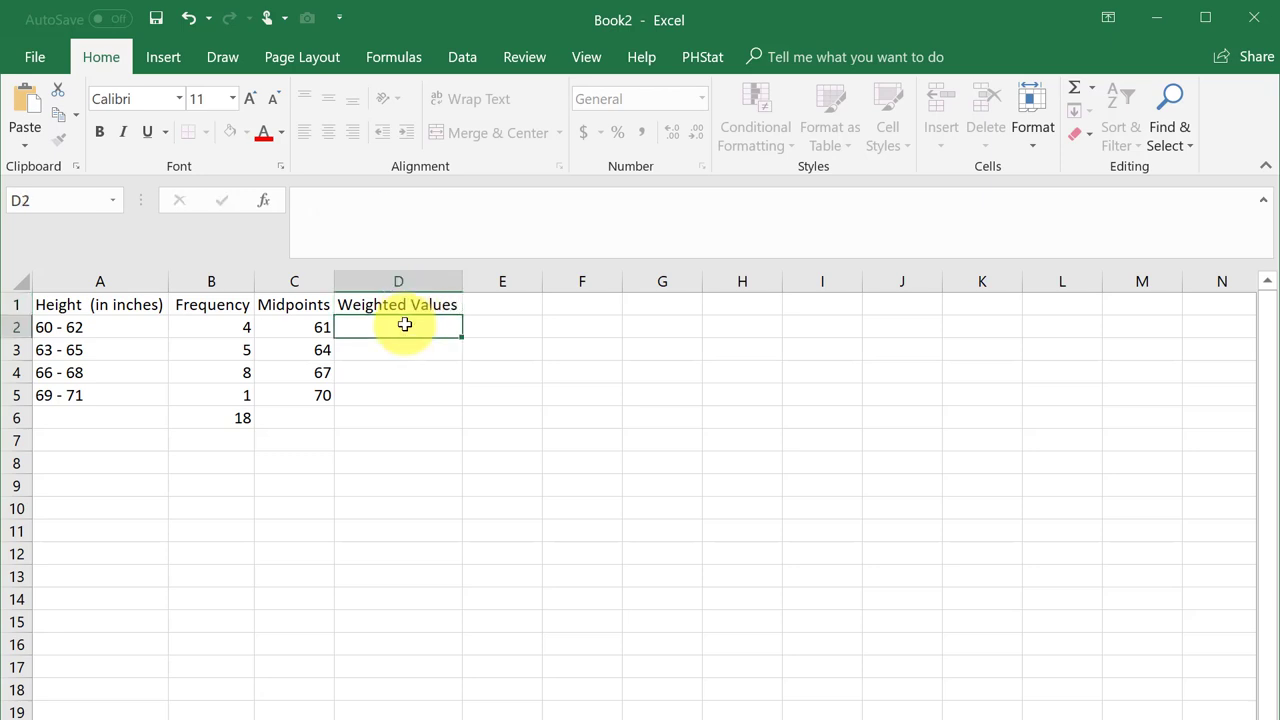
pyautogui.write('=')
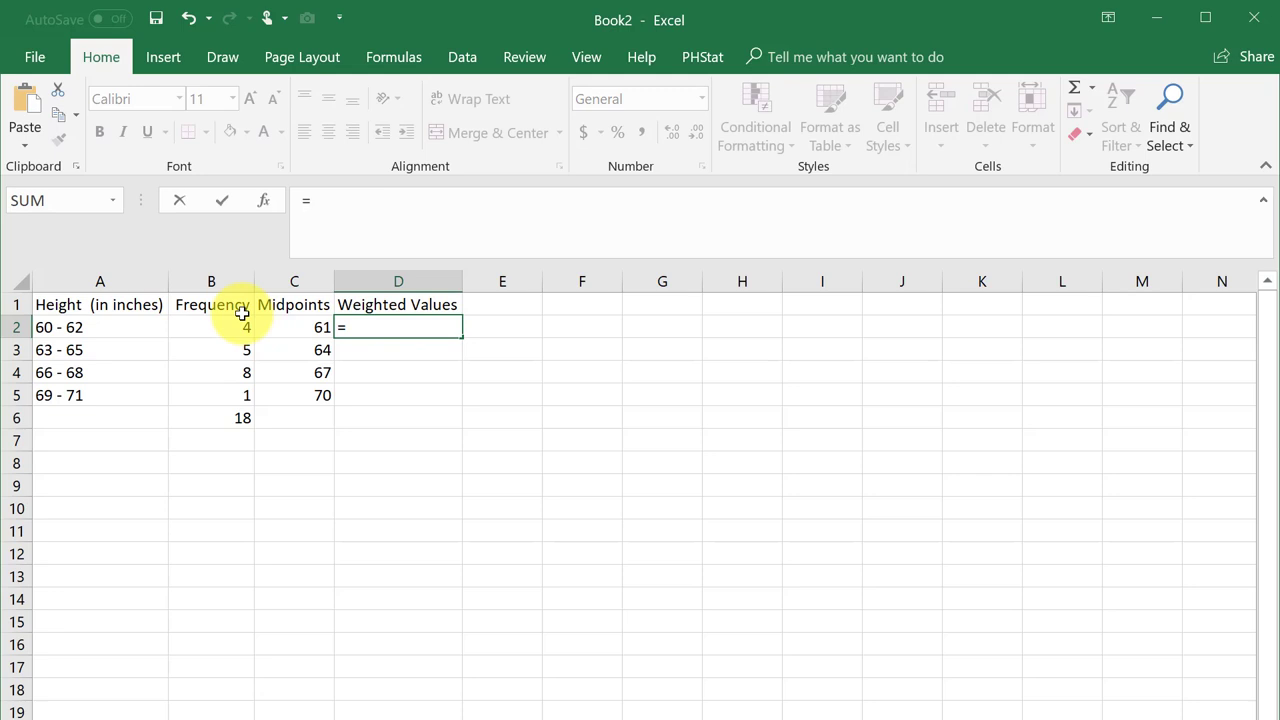
pyautogui.click(216, 318)
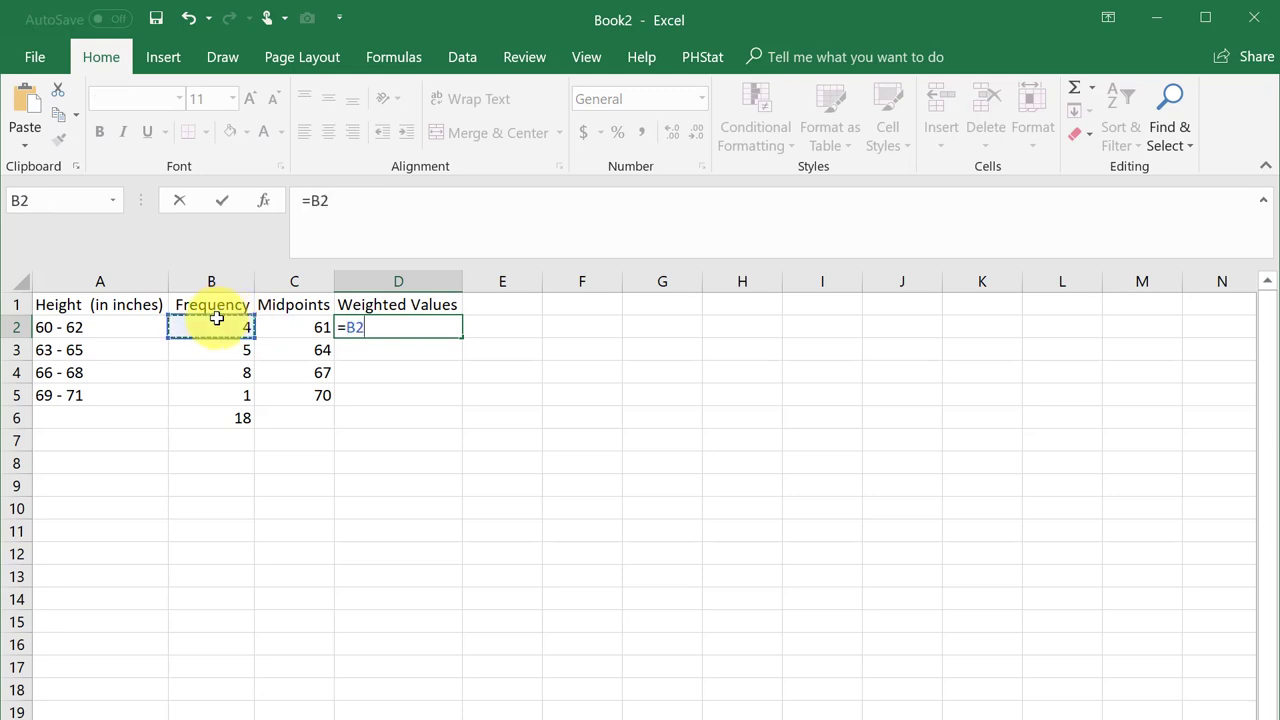
pyautogui.write('*')
pyautogui.click(307, 327)
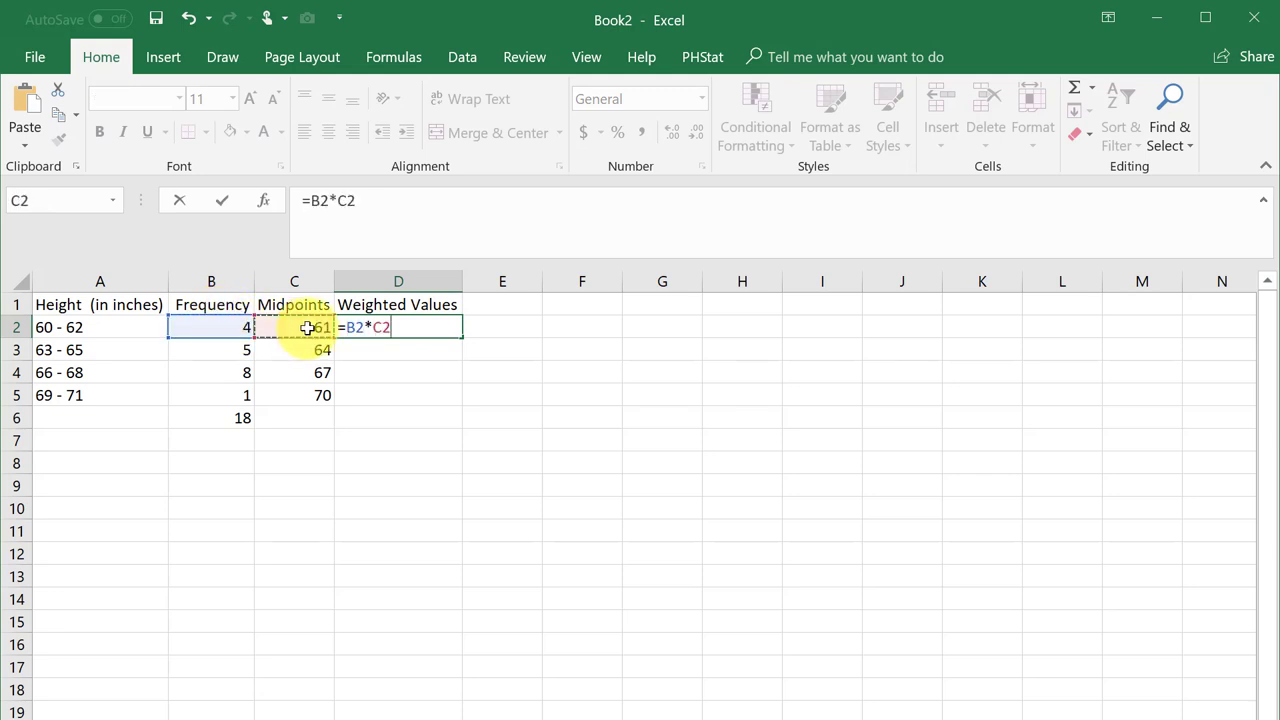
pyautogui.press('Return')
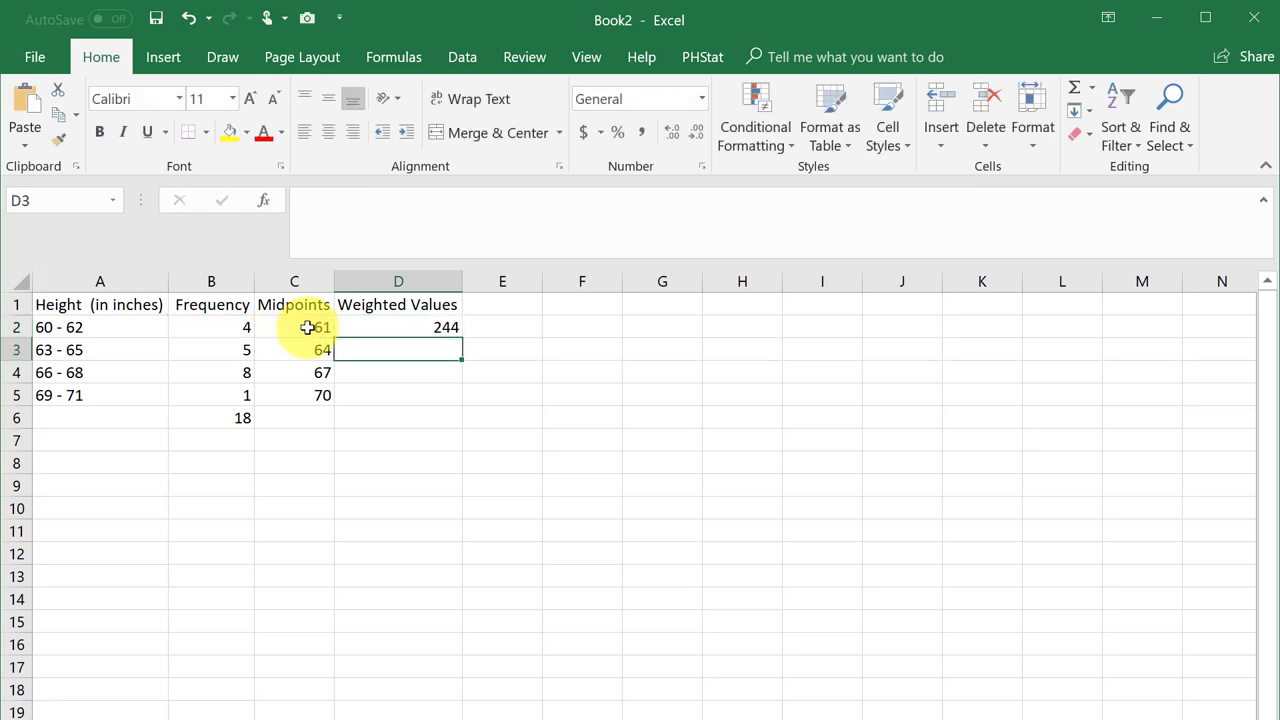
pyautogui.click(437, 322)
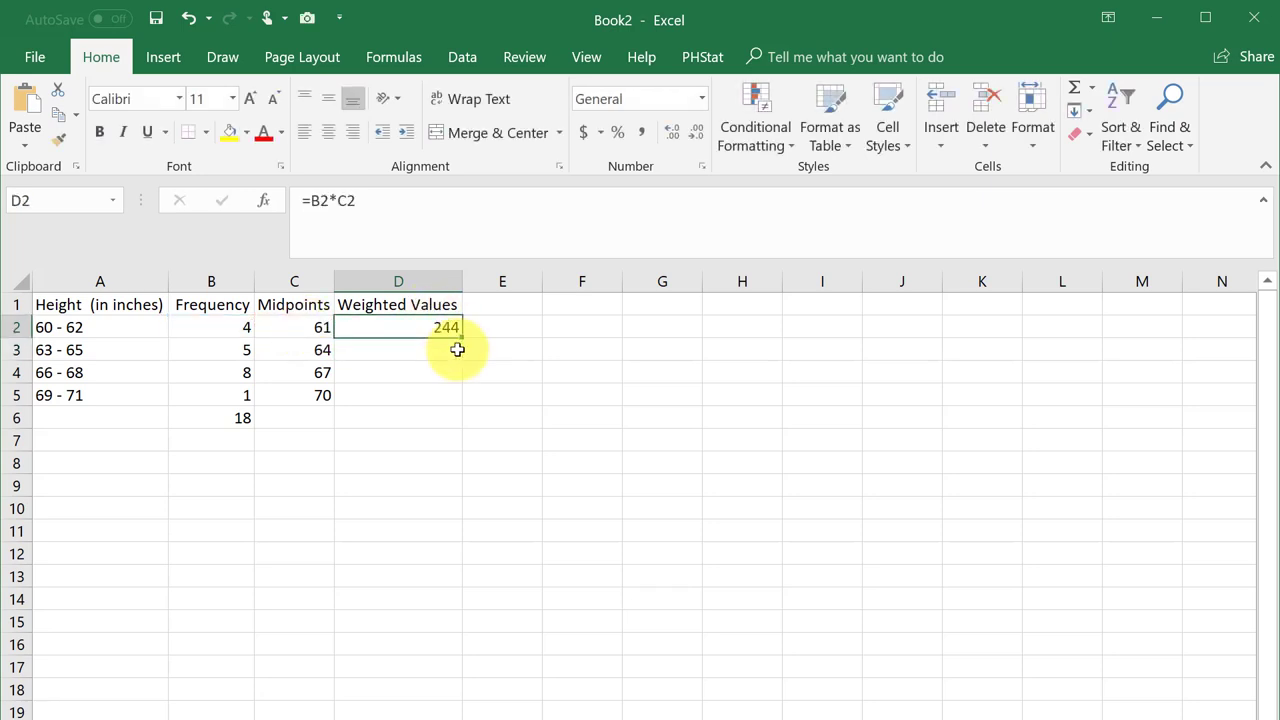
pyautogui.moveTo(461, 337); pyautogui.dragTo(452, 400)
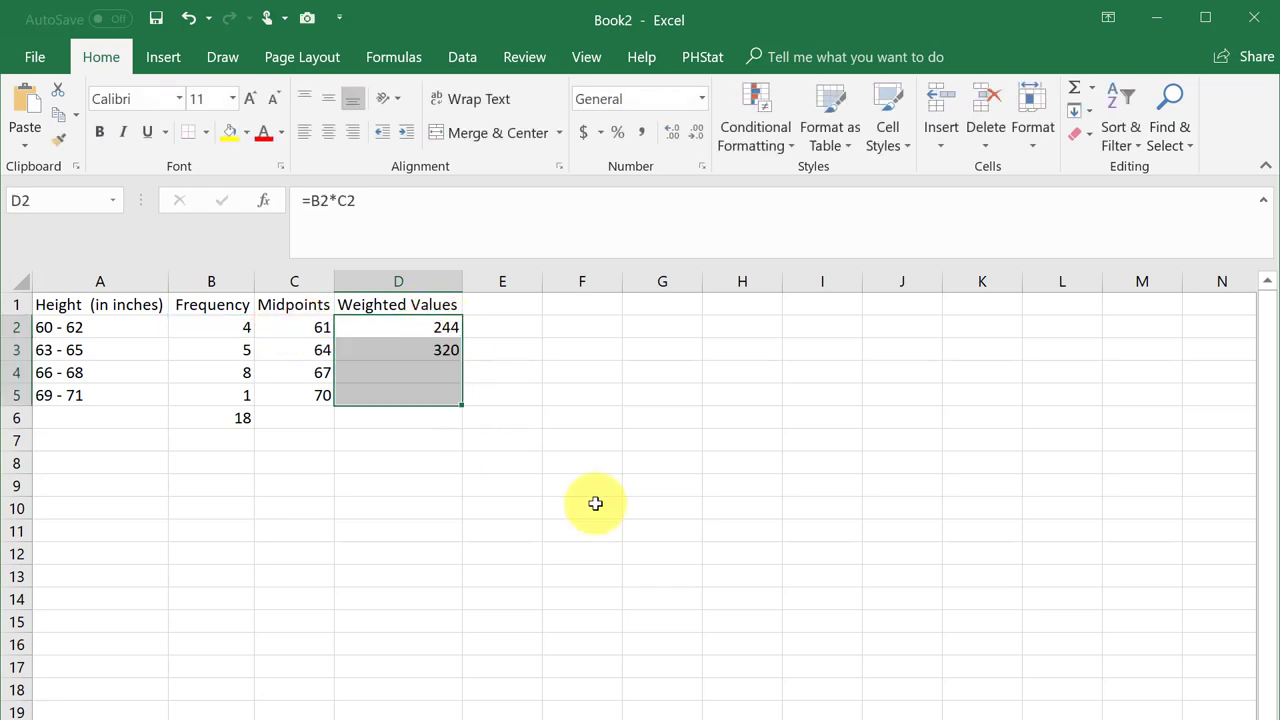
# Step: Total the weighted values in cell D6 with a SUM formula over D2:D5
pyautogui.click(415, 423)
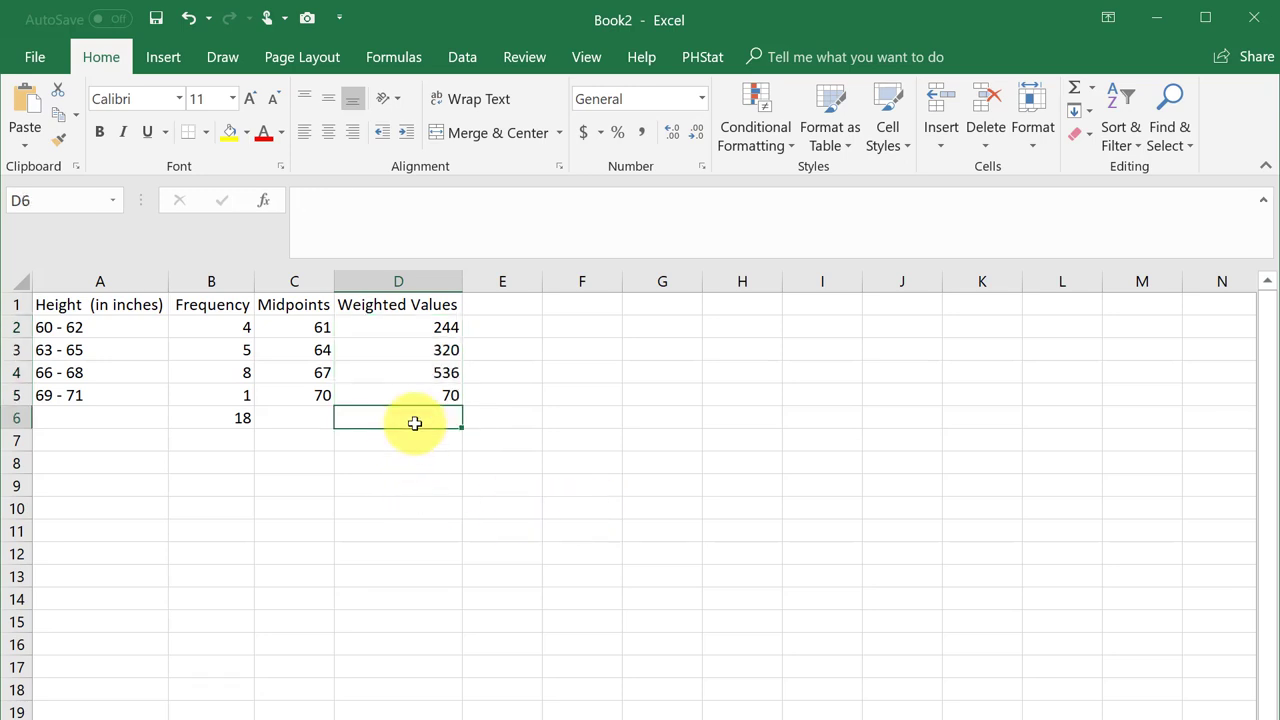
pyautogui.write('=sum')
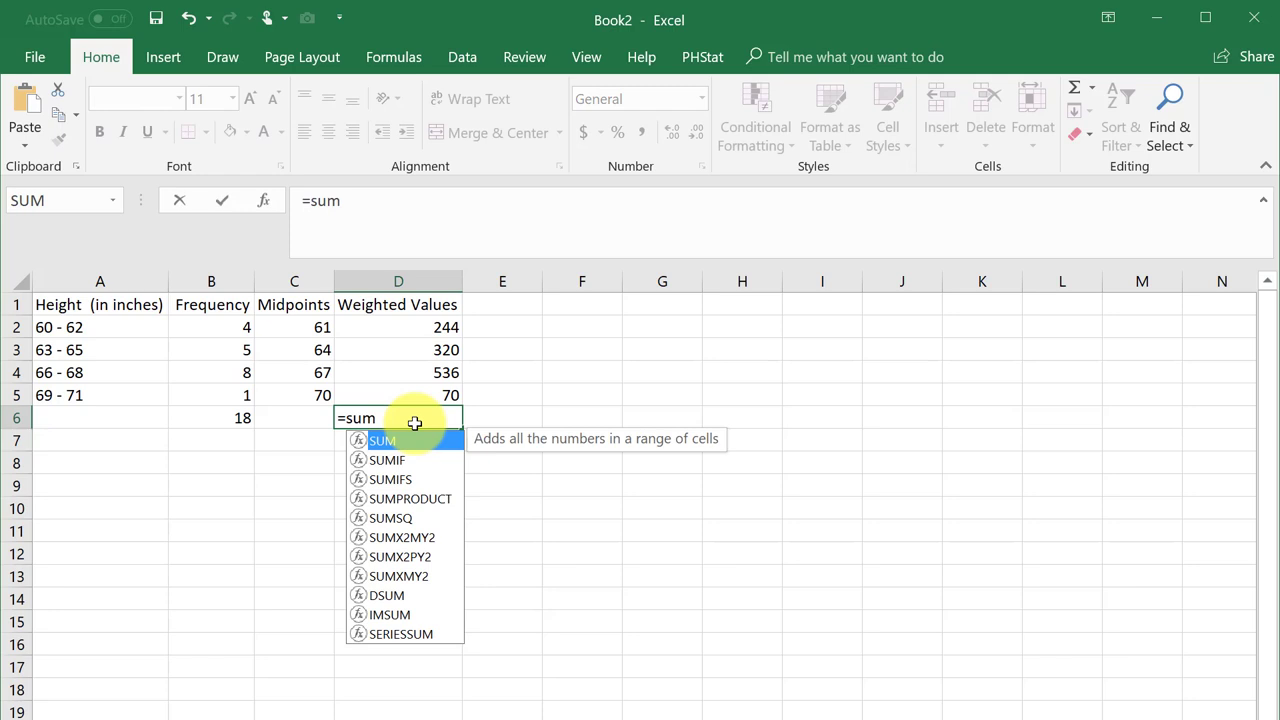
pyautogui.doubleClick(408, 440)
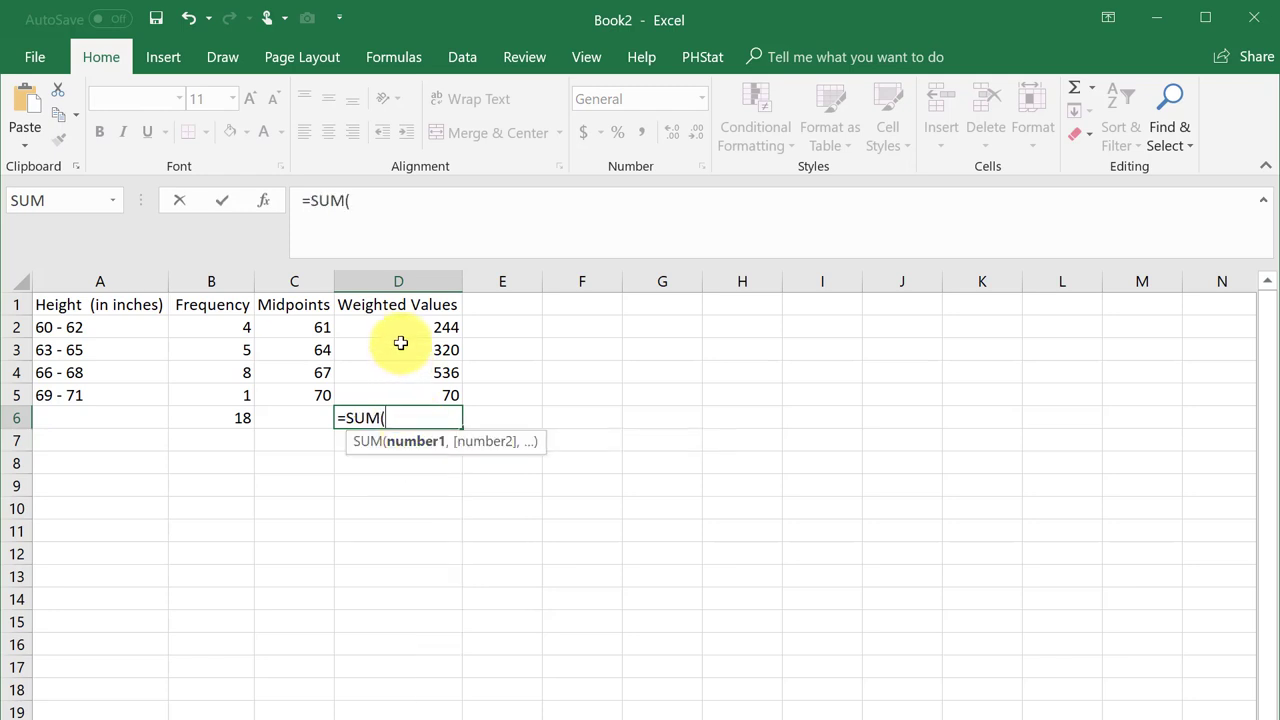
pyautogui.moveTo(403, 326); pyautogui.dragTo(408, 395)
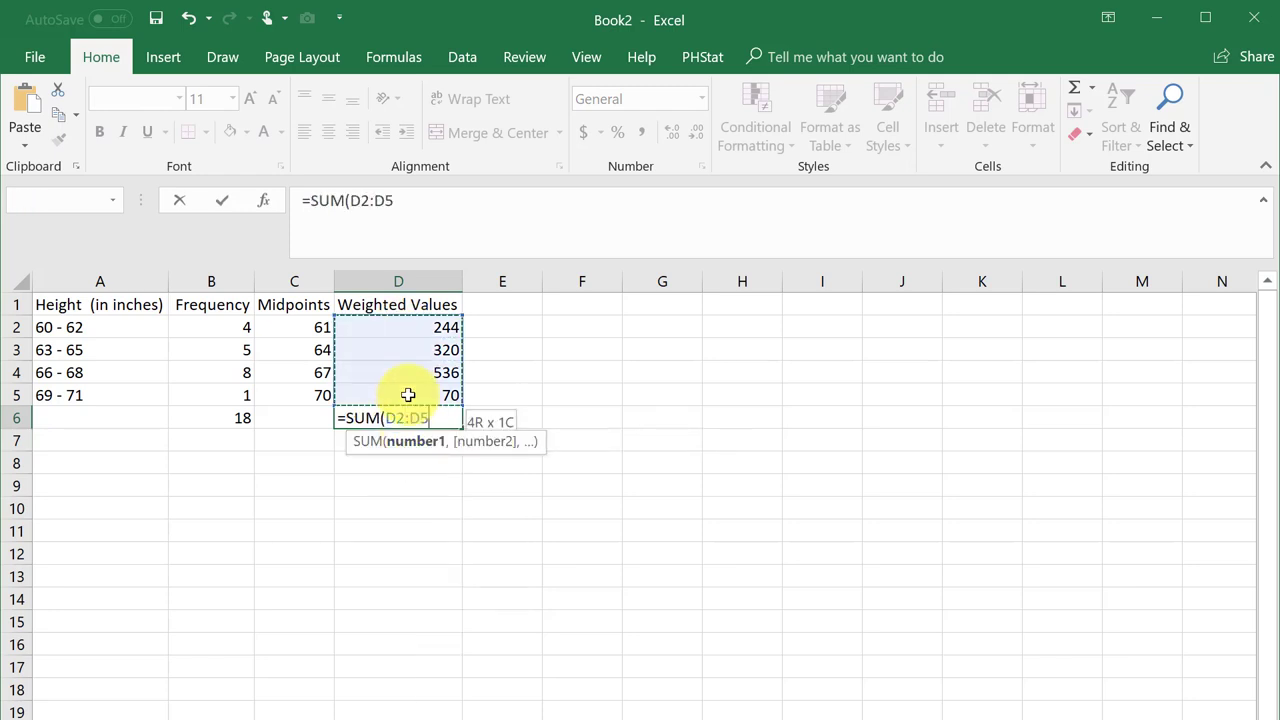
pyautogui.press('Return')
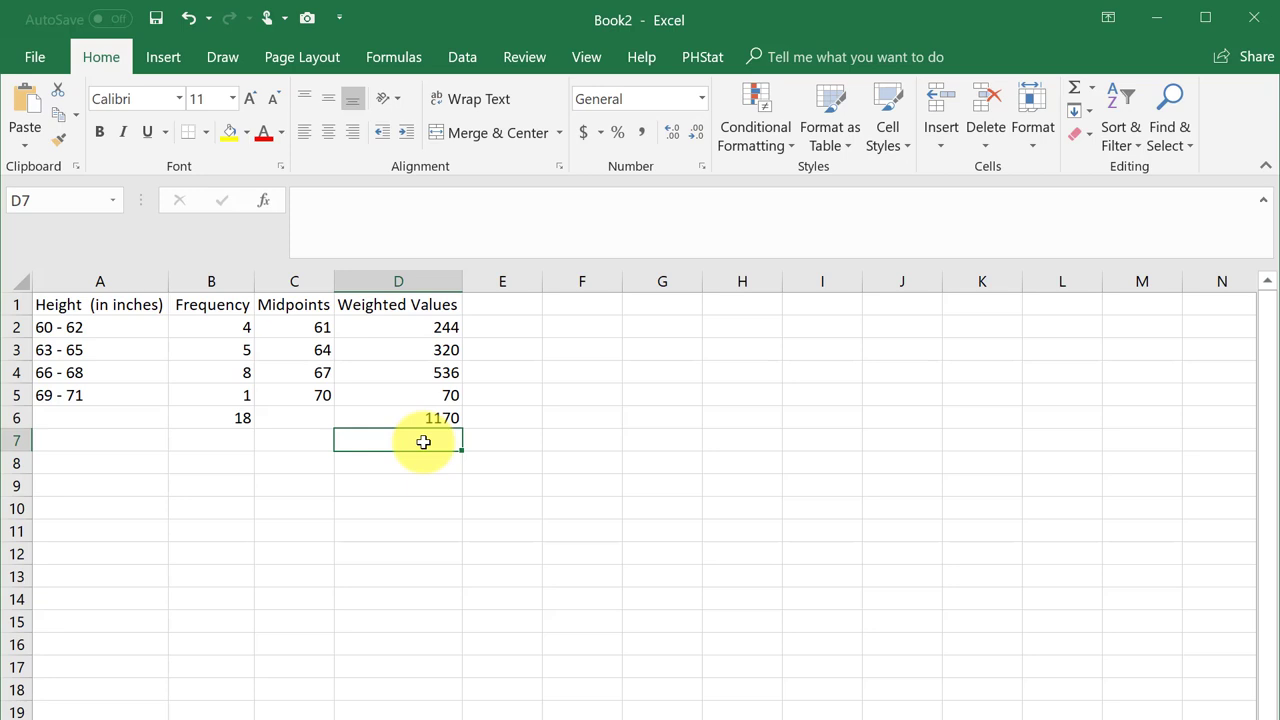
# Step: Compute the approximate mean in cell D7 by dividing the weighted total by the total frequency with =D6/B6
pyautogui.write('=')
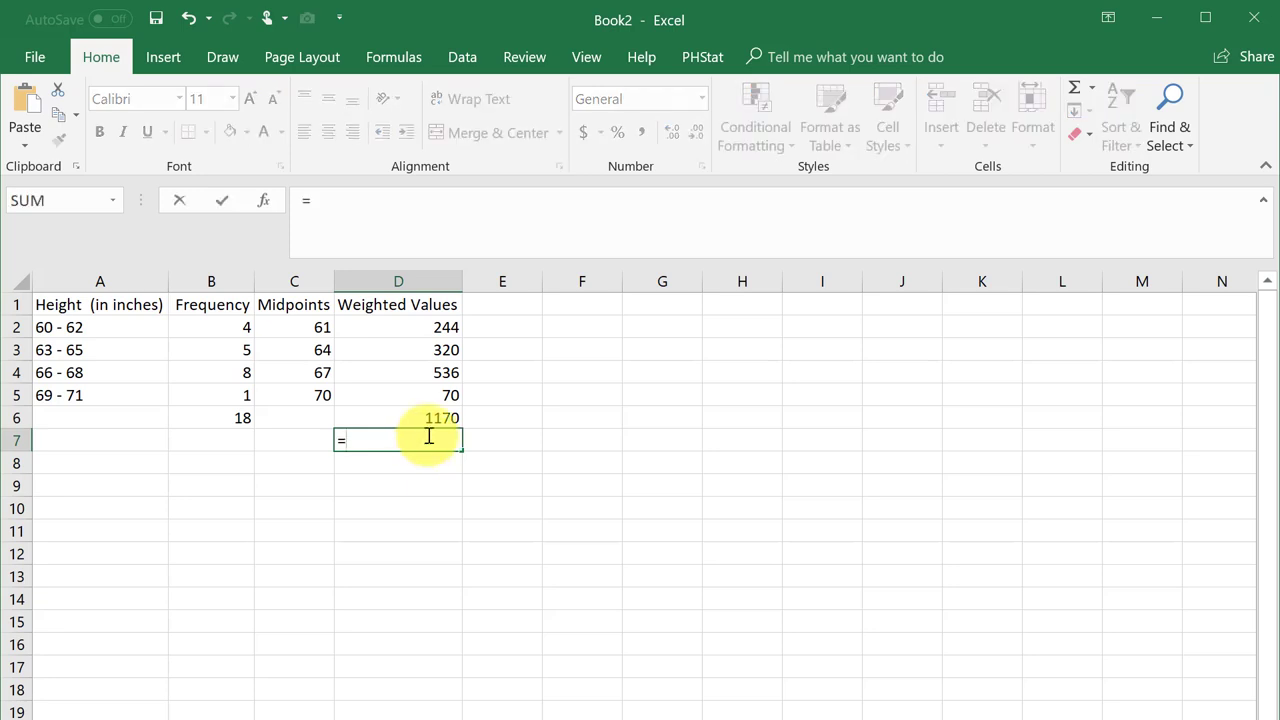
pyautogui.click(430, 415)
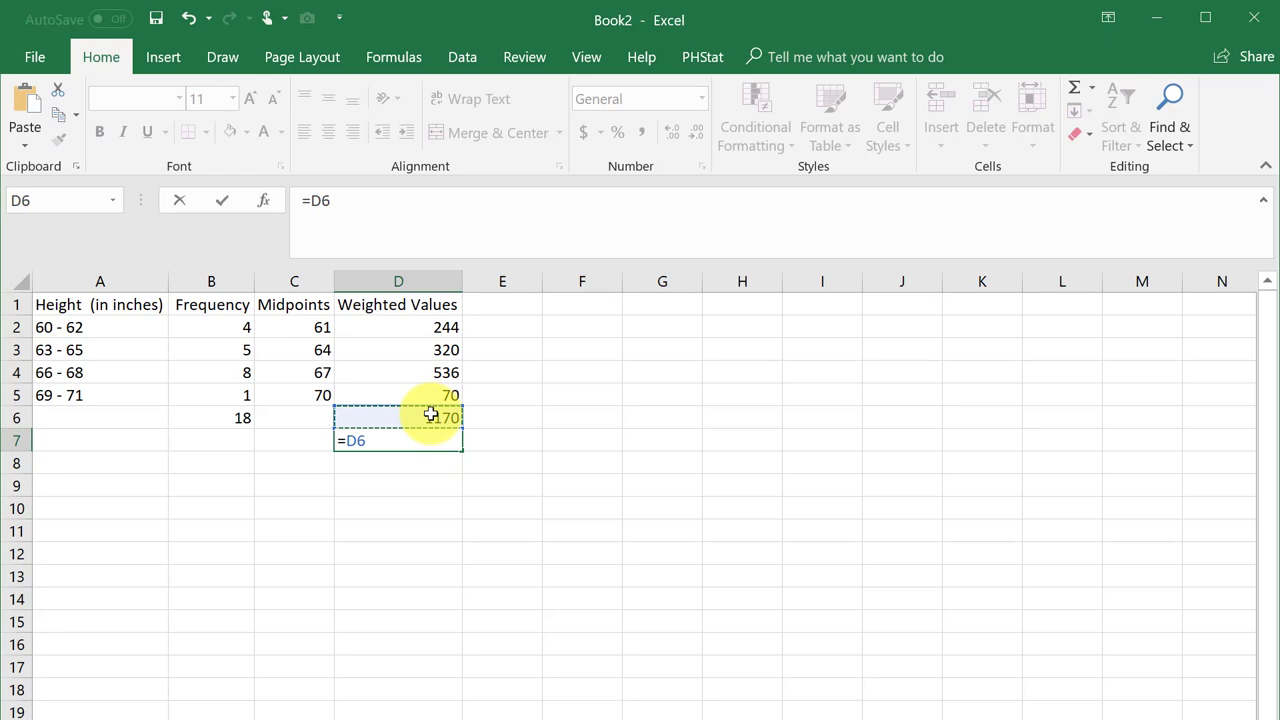
pyautogui.write('/')
pyautogui.click(238, 418)
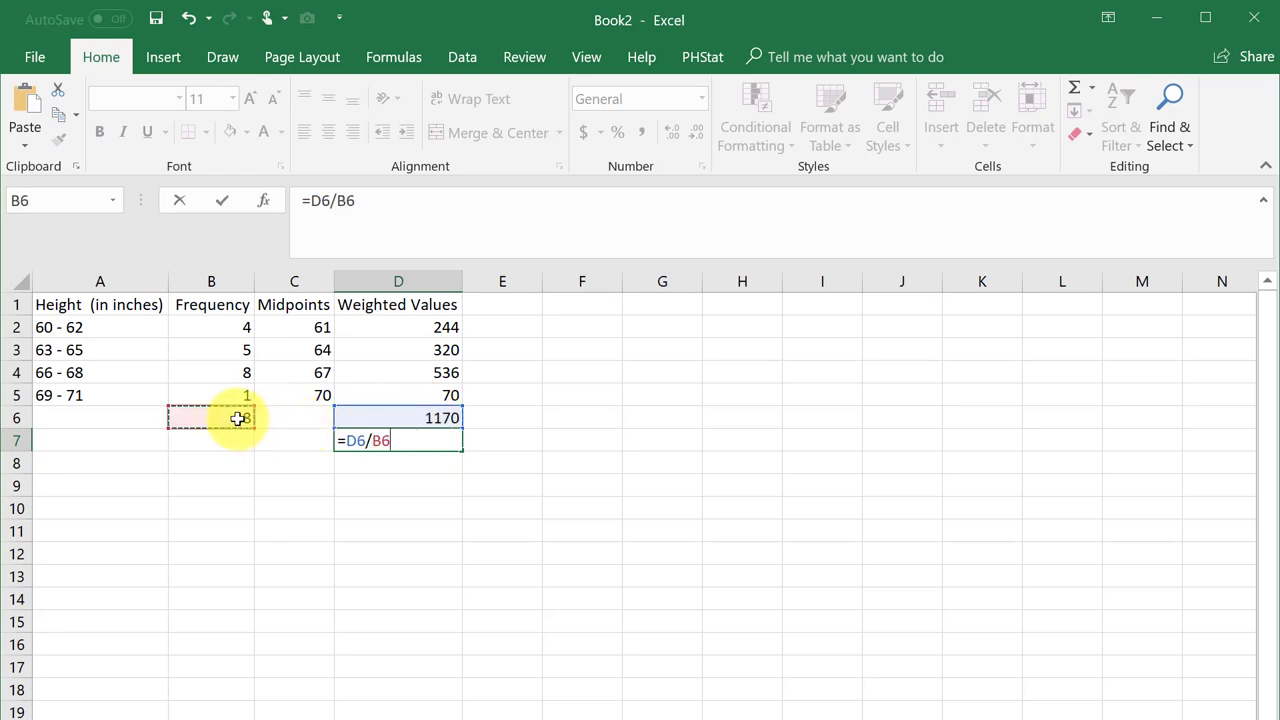
pyautogui.press('Return')
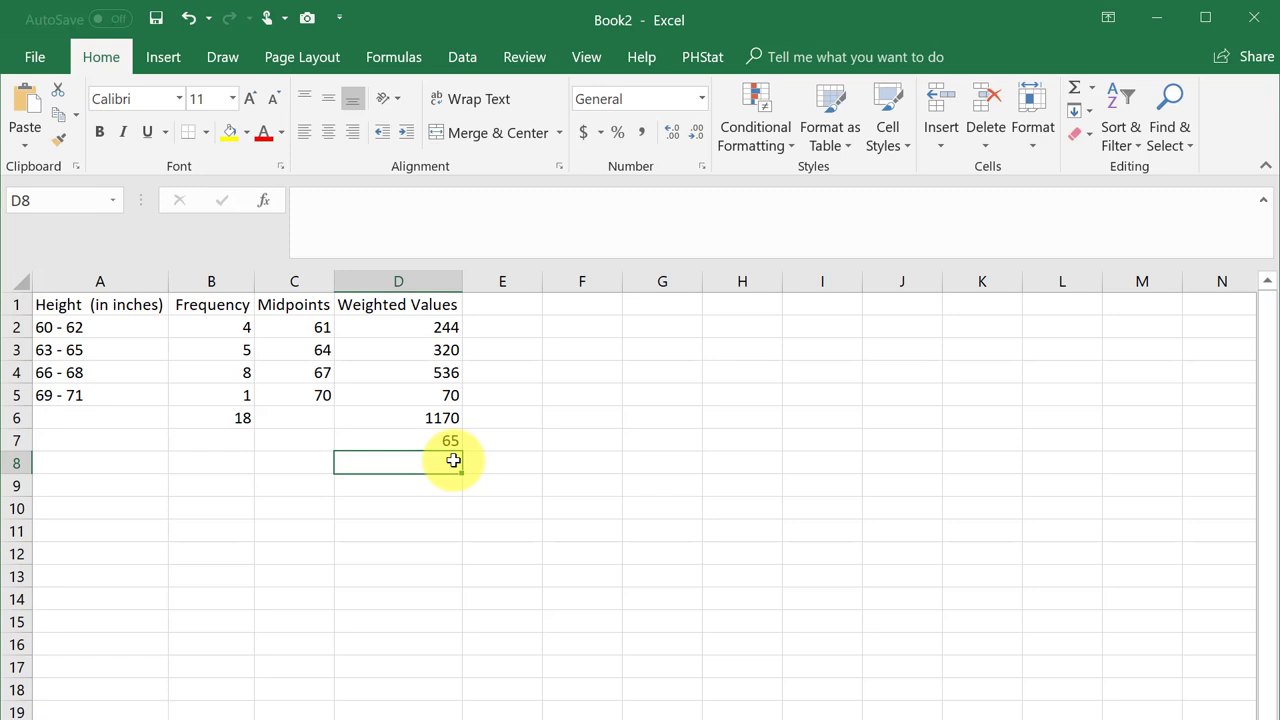
# Step: Show the column D formulas as text with =FORMULATEXT(D2) in cell E2 and fill it down to E7
pyautogui.click(508, 328)
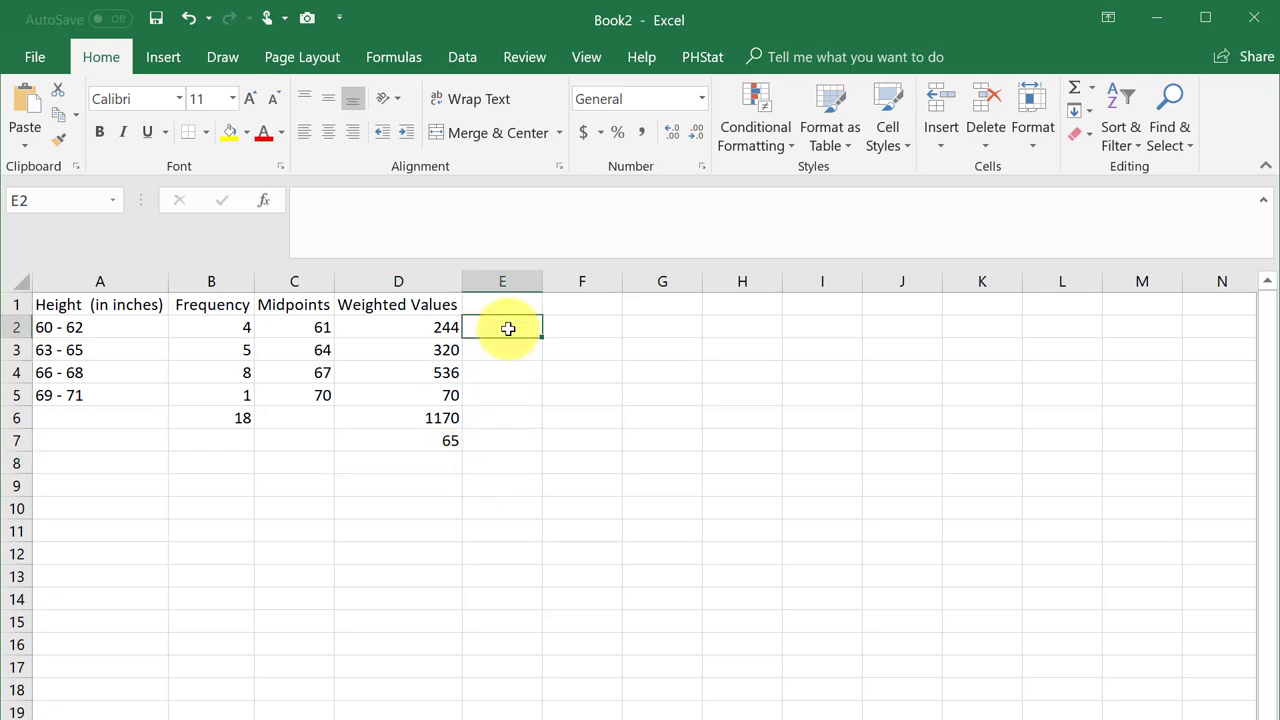
pyautogui.write('=for')
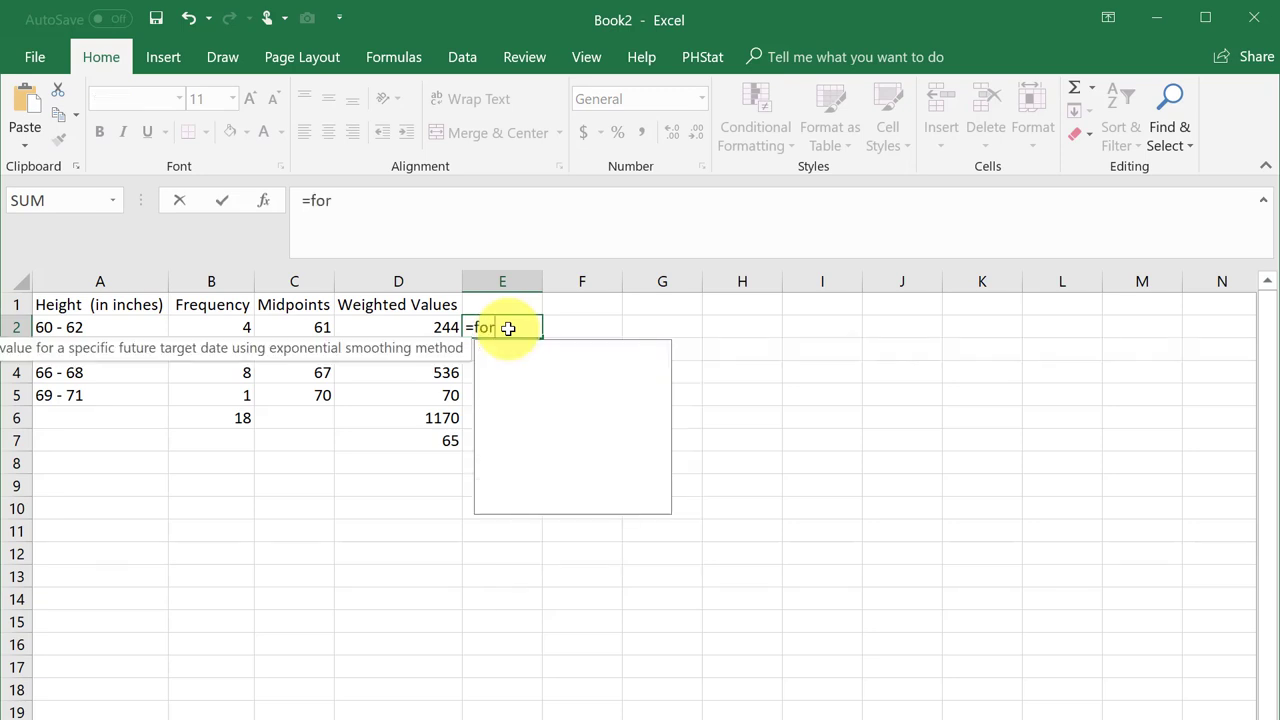
pyautogui.write('m')
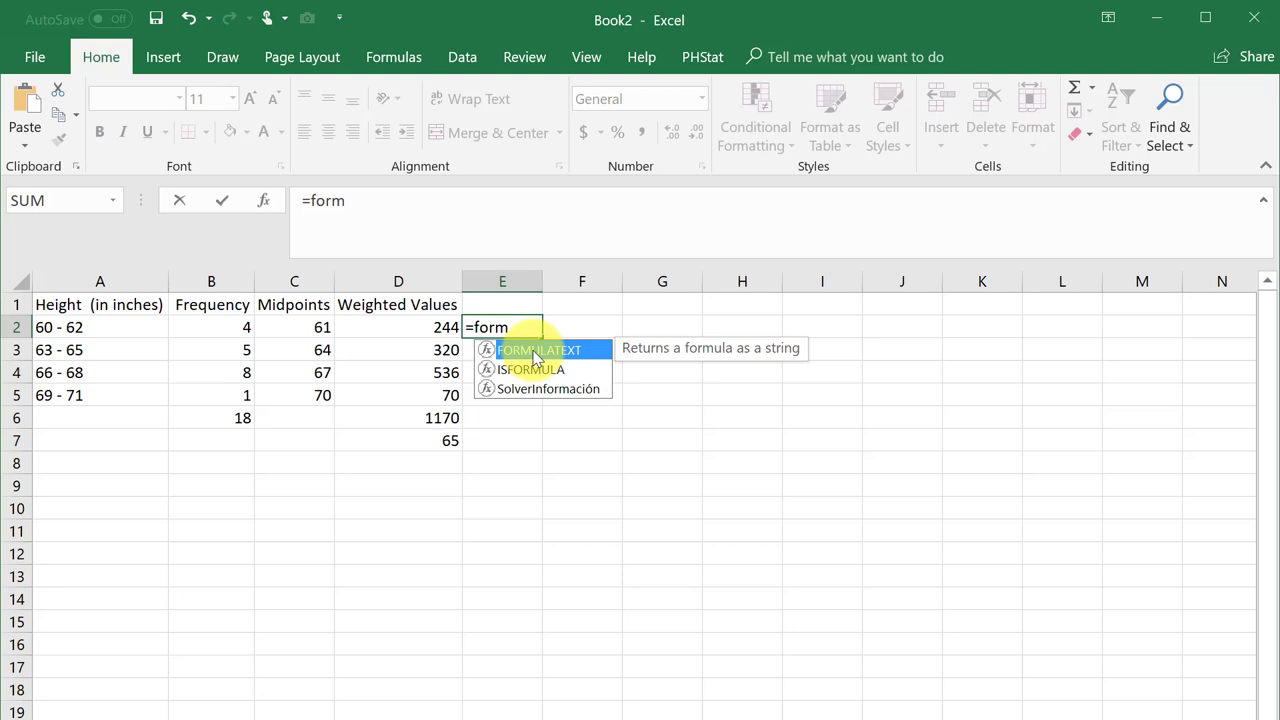
pyautogui.doubleClick(533, 350)
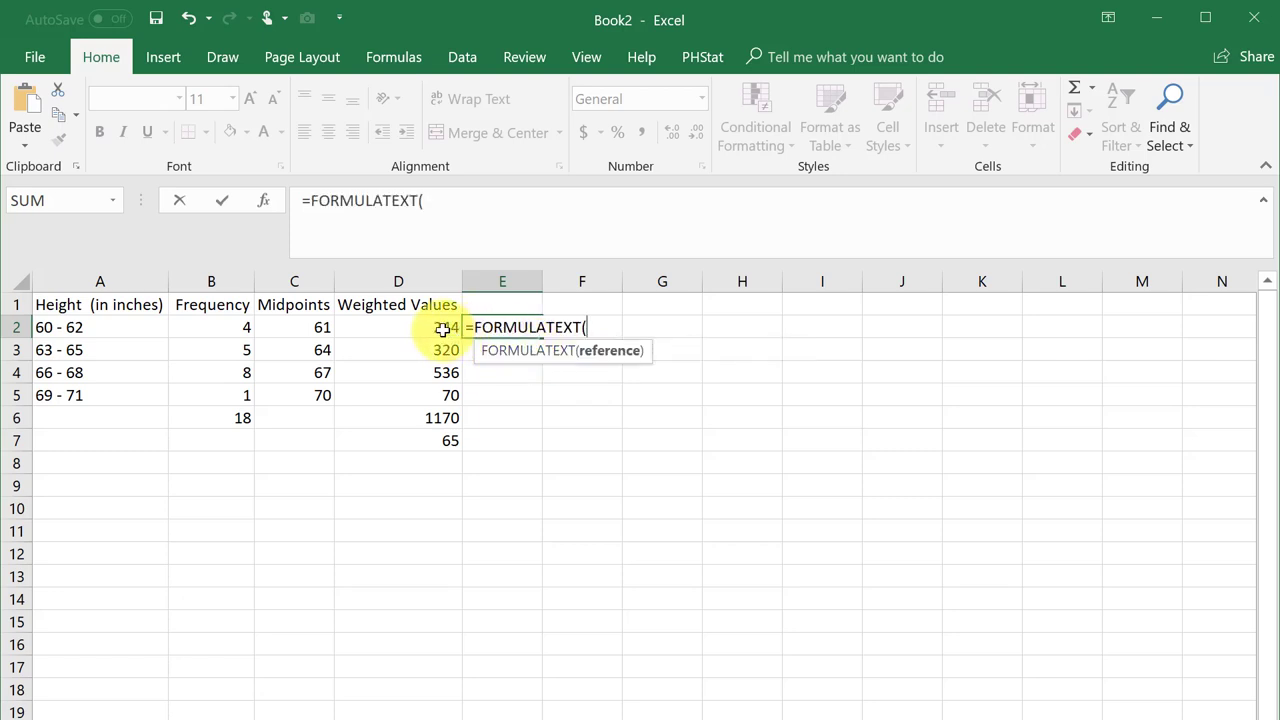
pyautogui.click(443, 329)
pyautogui.press('Return')
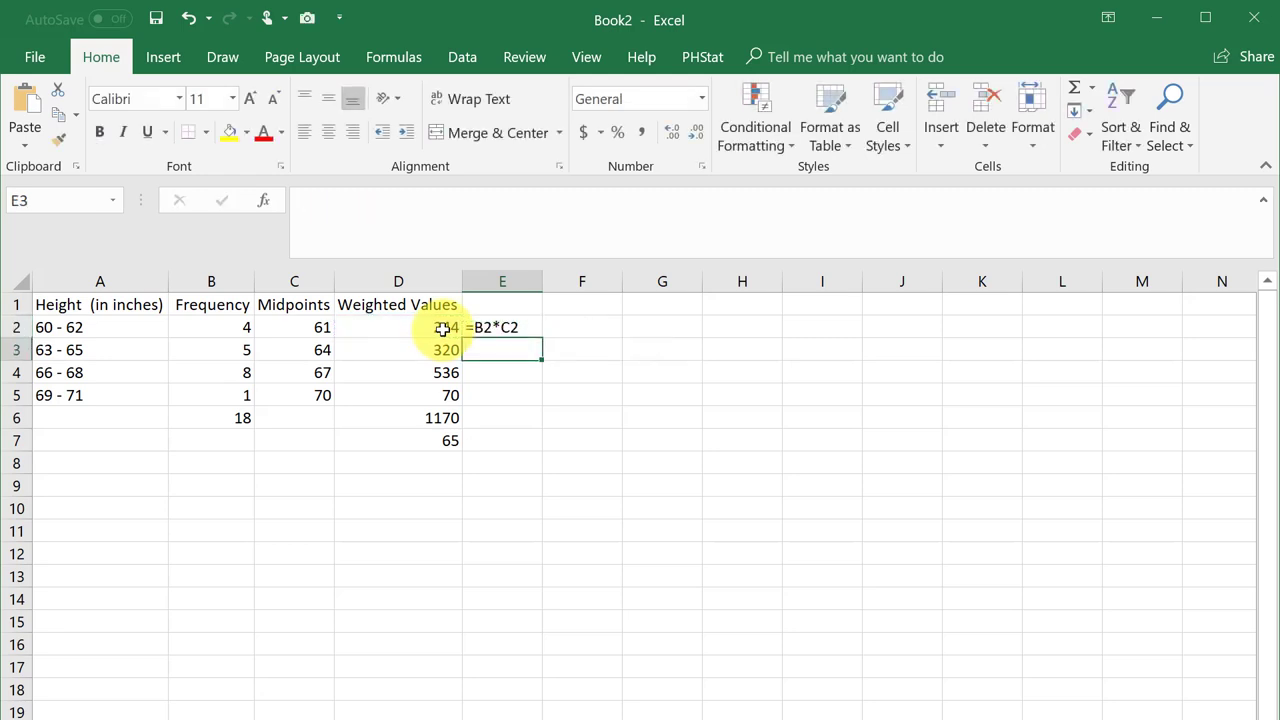
pyautogui.click(515, 330)
pyautogui.moveTo(537, 337); pyautogui.dragTo(537, 448)
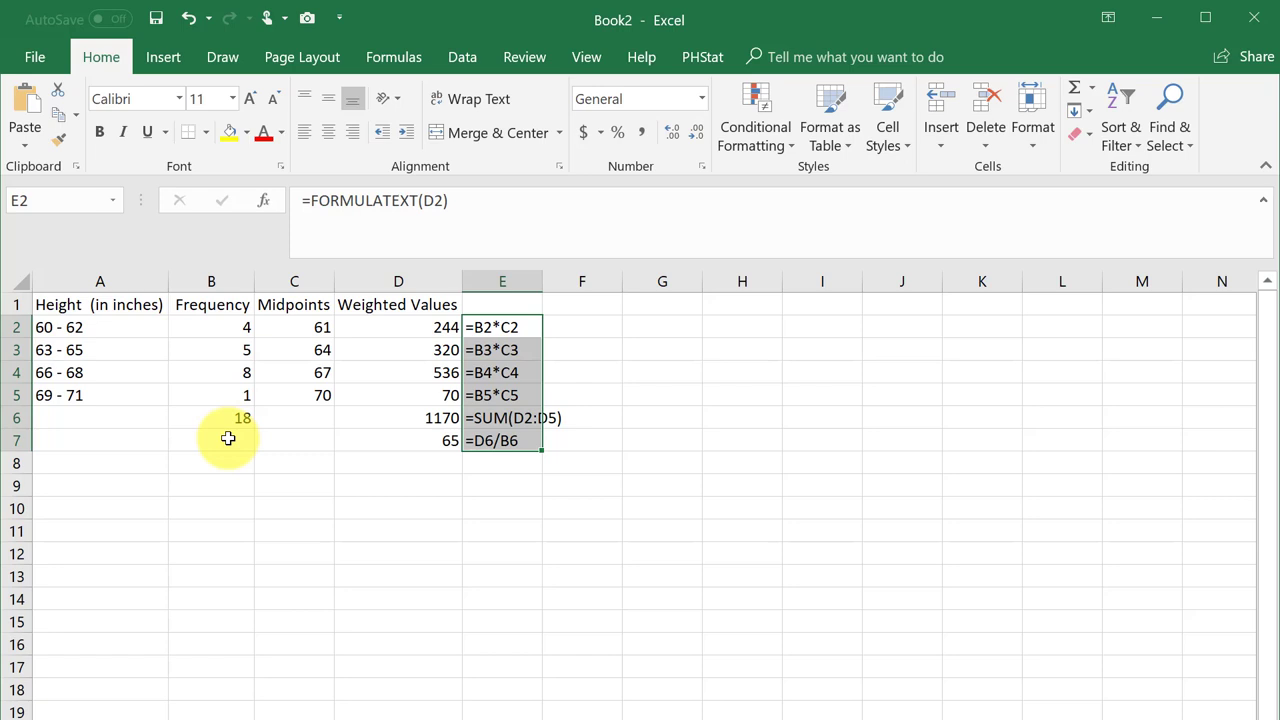
# Step: Show the frequency total's formula as text in cell B7 using FORMULATEXT with reference B6
pyautogui.click(228, 439)
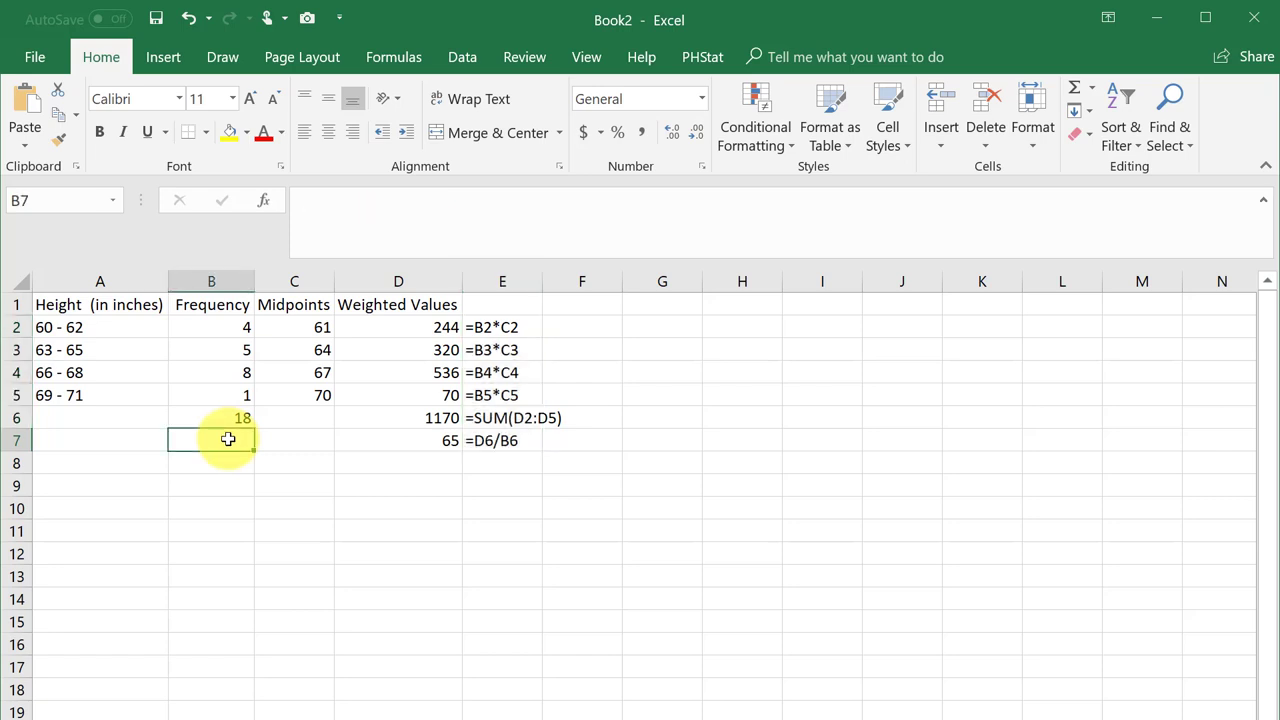
pyautogui.write('=form')
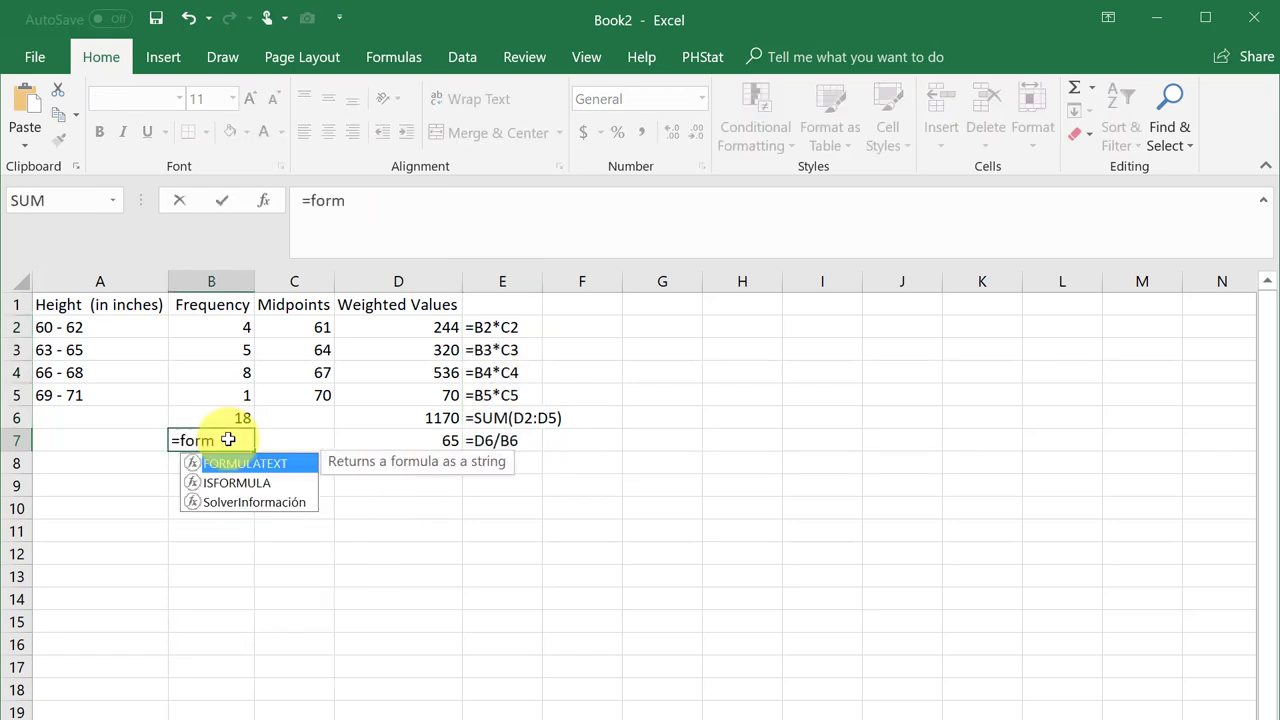
pyautogui.press('Tab')
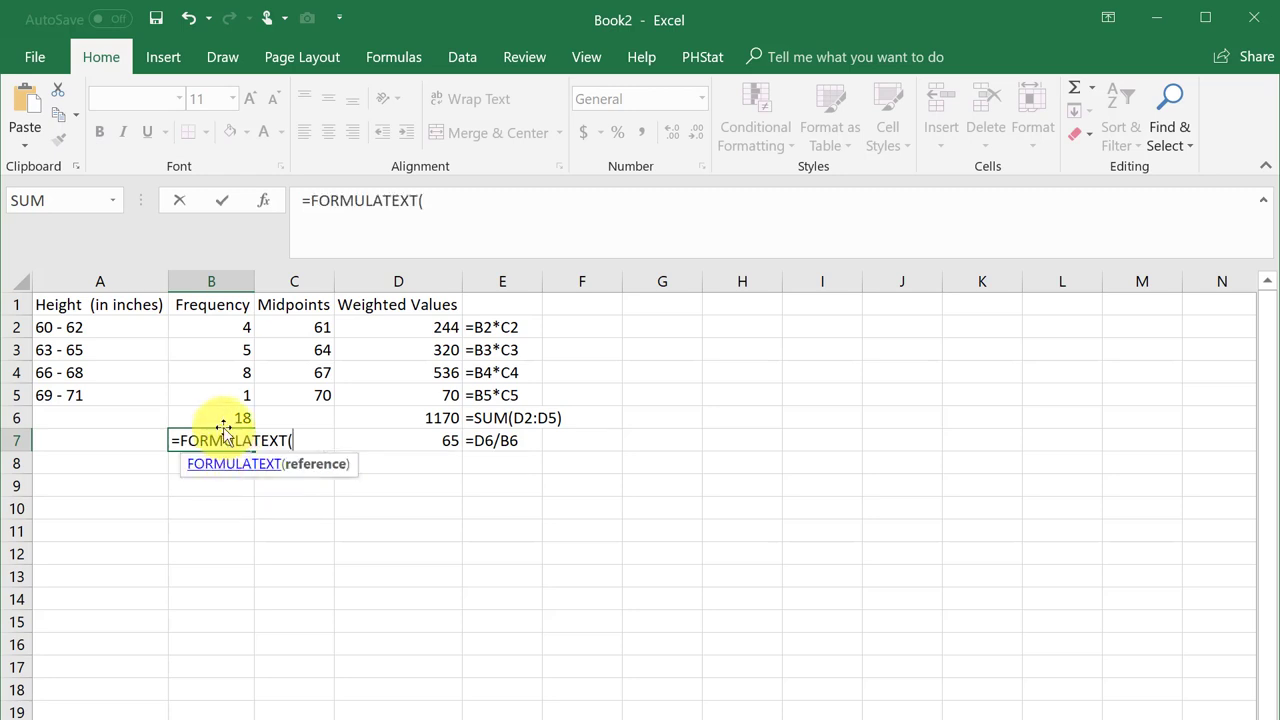
pyautogui.click(223, 416)
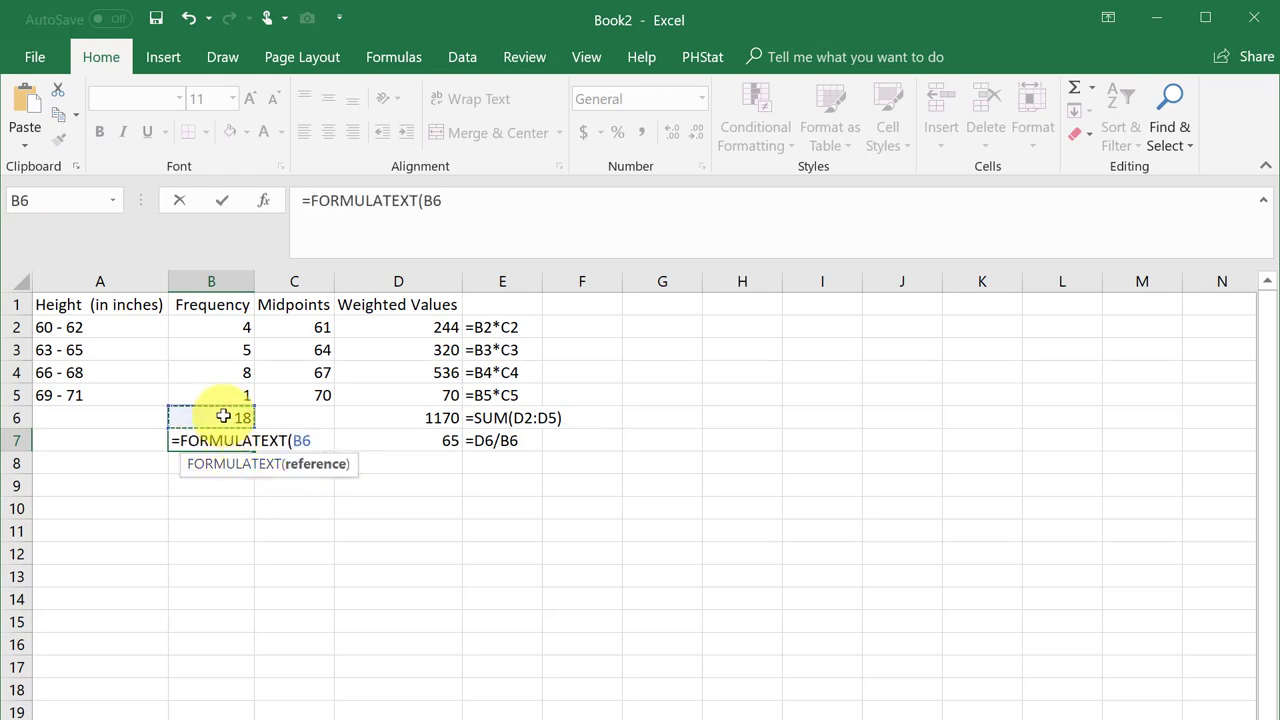
pyautogui.press('Return')
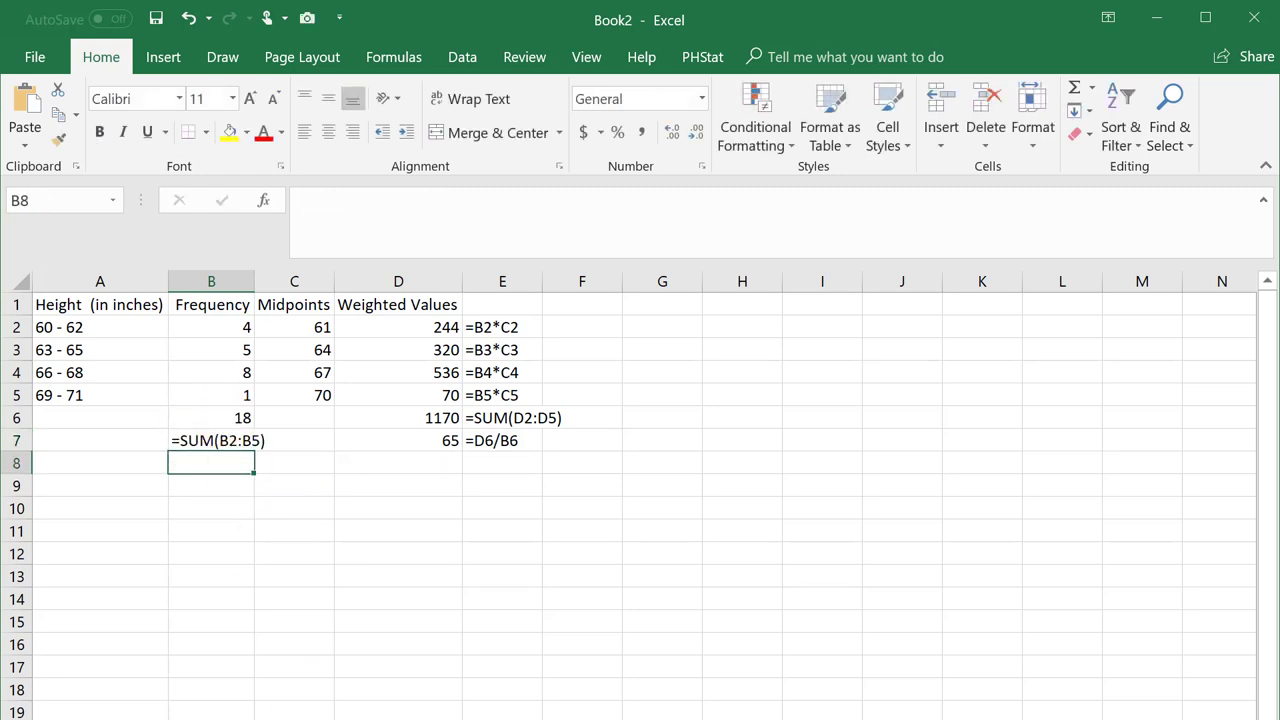